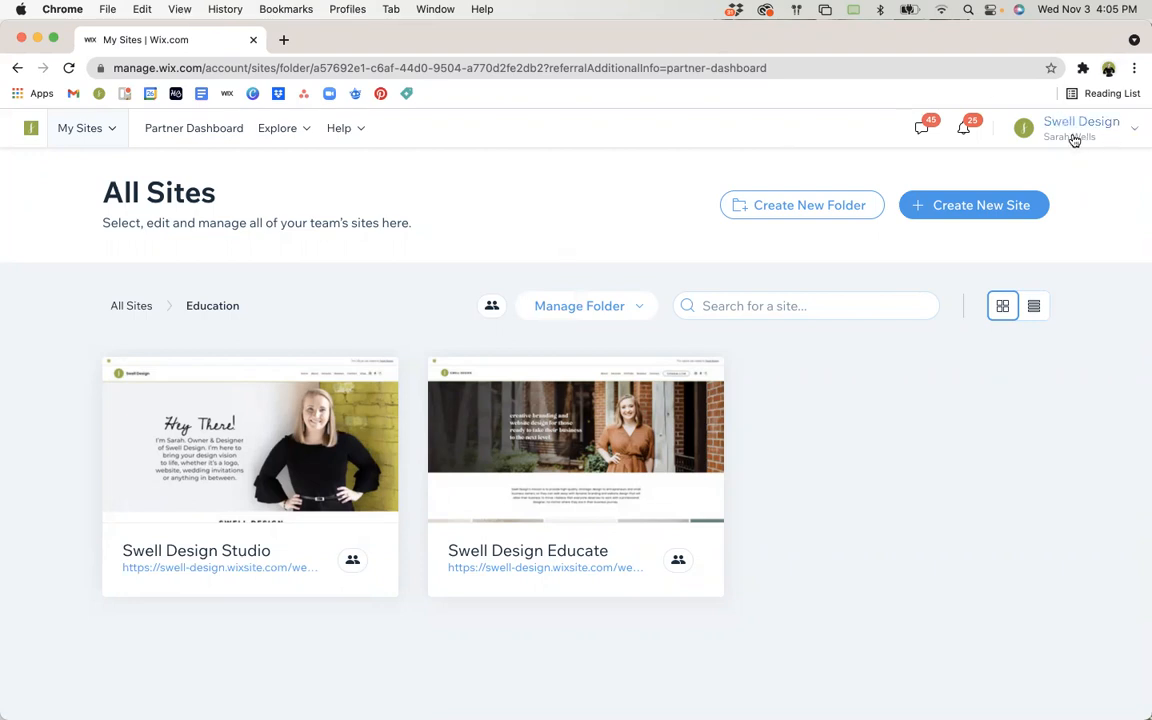
Open the published blog posts of the Swell Design Studio site and check the actions available for the 2018 Top Nine post
{"action": "mouse_move", "coordinate": [197, 457]}
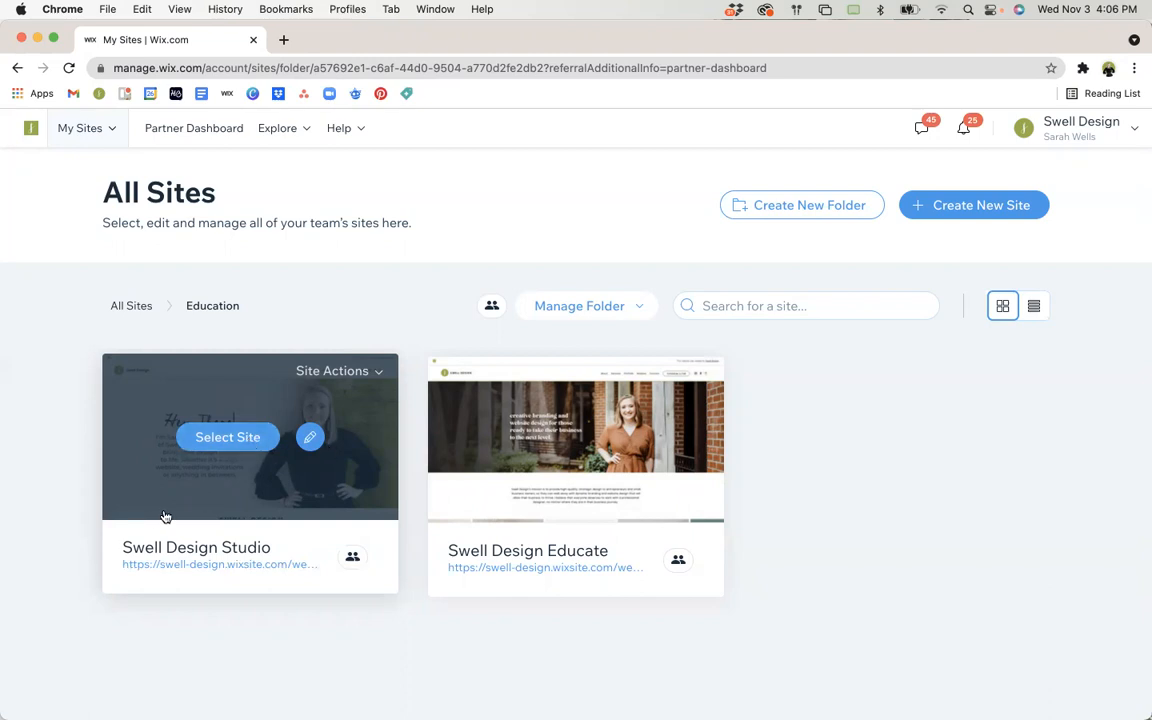
{"action": "left_click", "coordinate": [230, 440]}
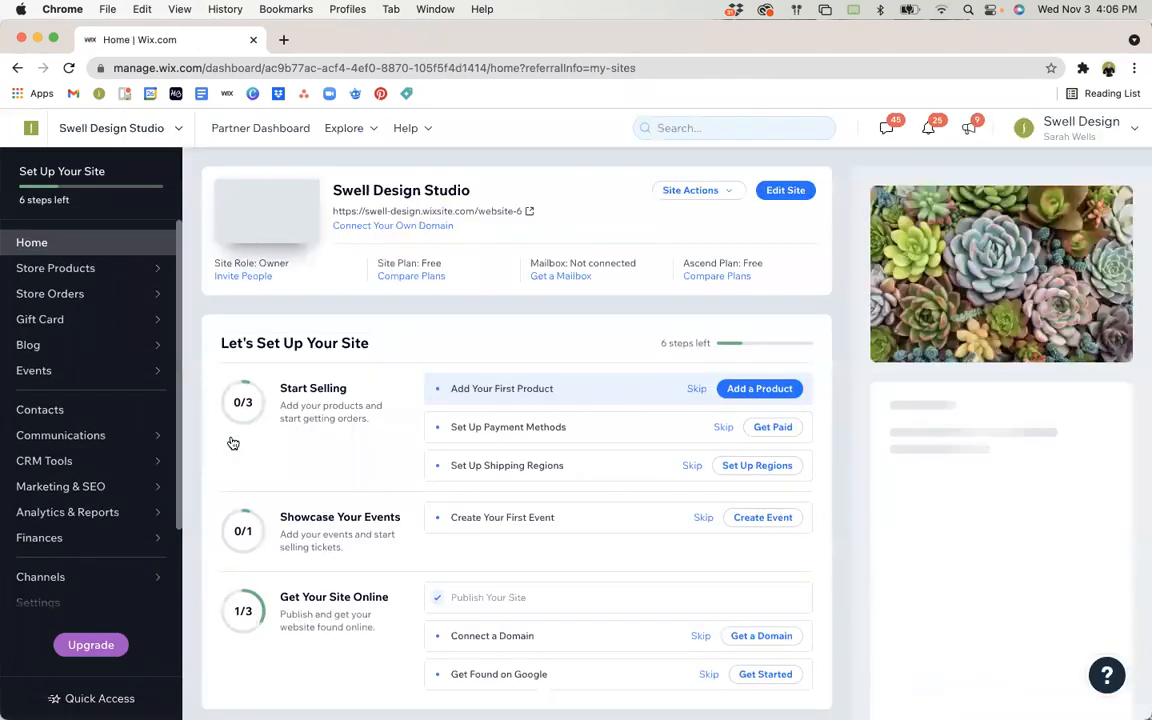
{"action": "mouse_move", "coordinate": [71, 347]}
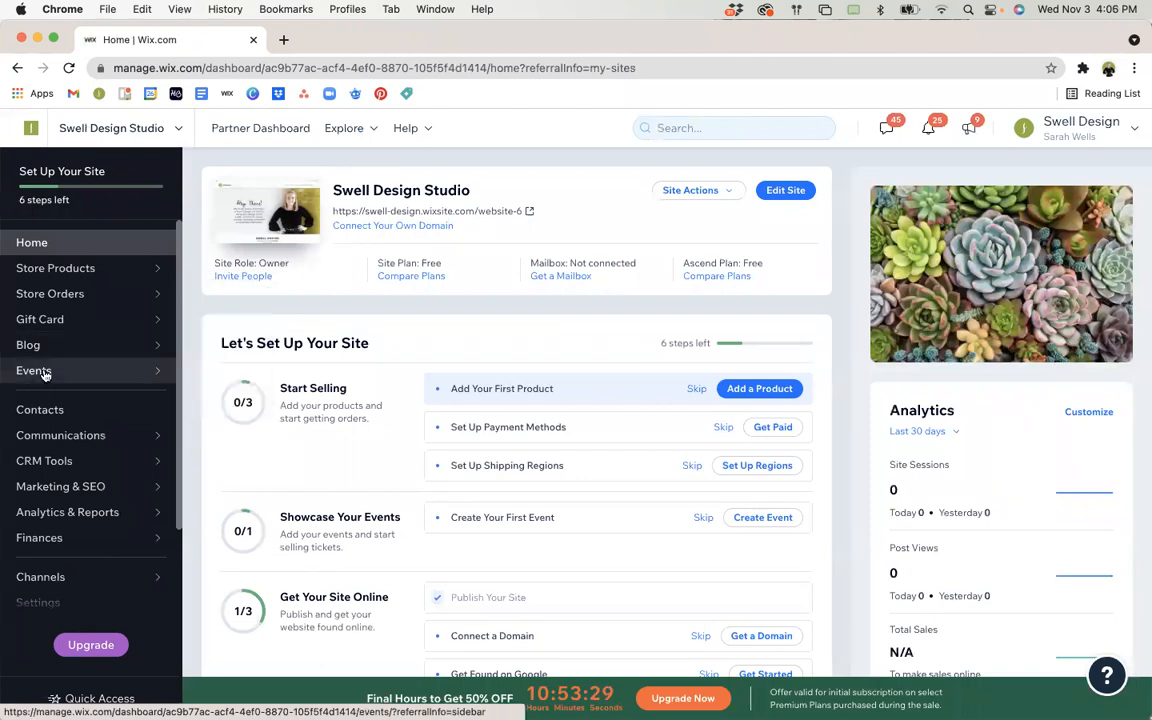
{"action": "left_click", "coordinate": [55, 356]}
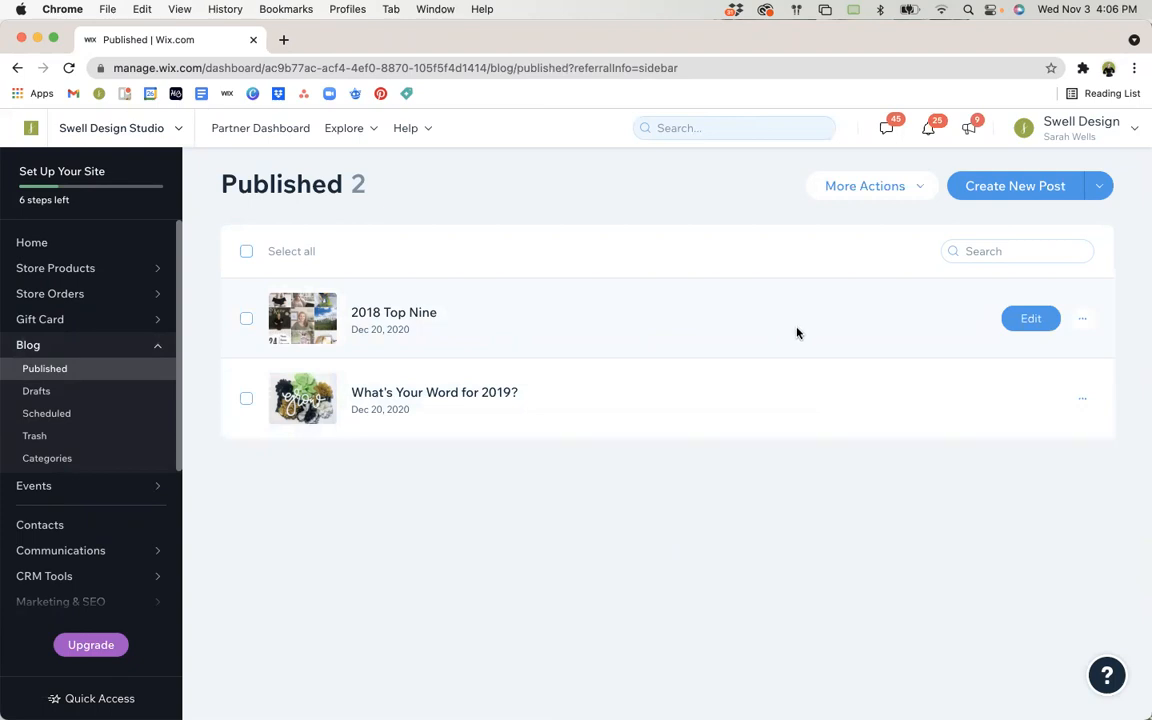
{"action": "left_click", "coordinate": [1083, 320]}
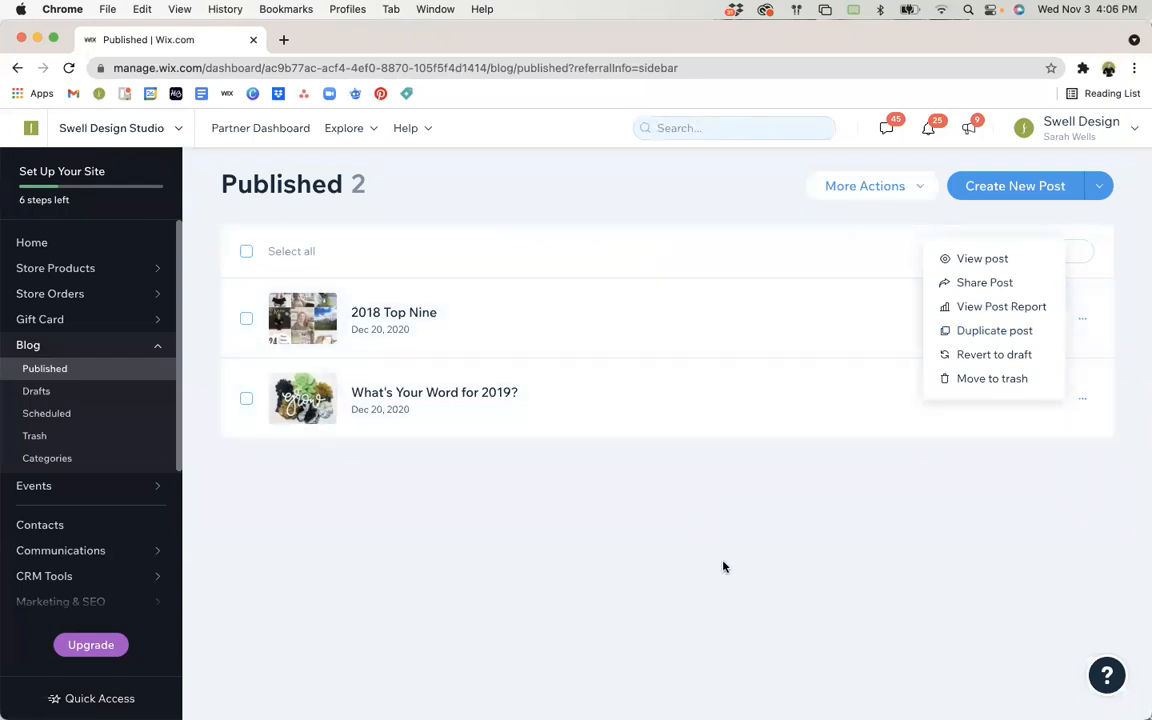
{"action": "left_click", "coordinate": [755, 562]}
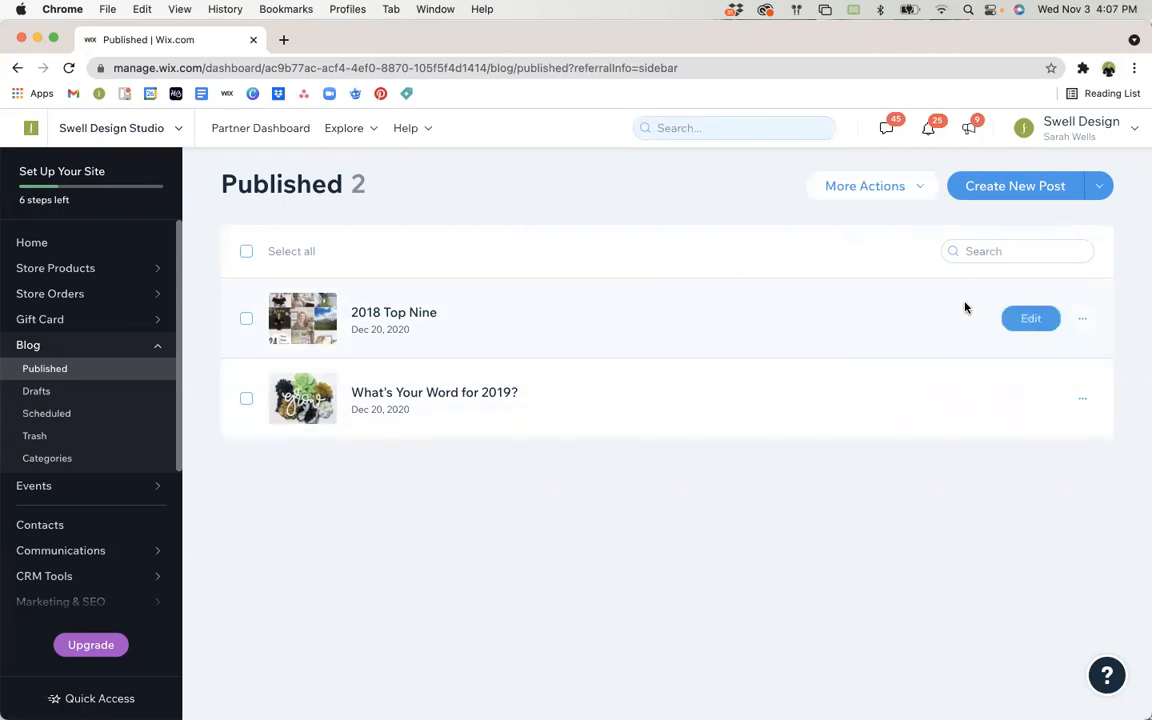
Create a new blog post titled "Blog Post Title 01"
{"action": "left_click", "coordinate": [989, 194]}
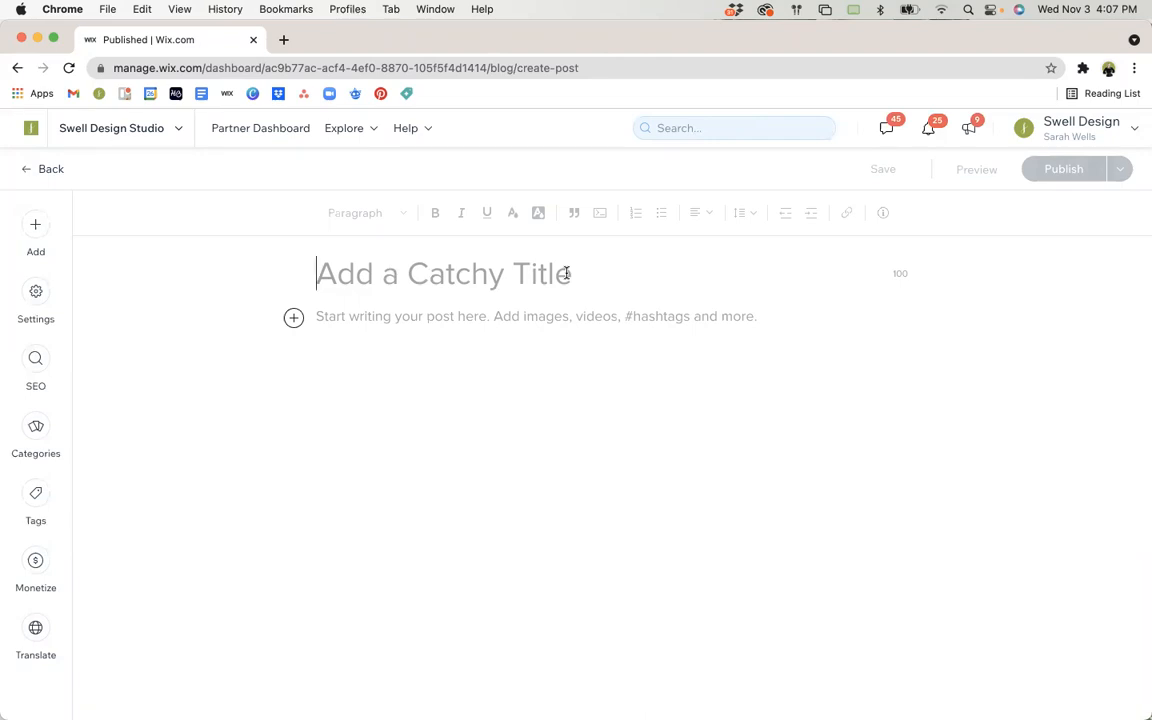
{"action": "type", "text": "B"}
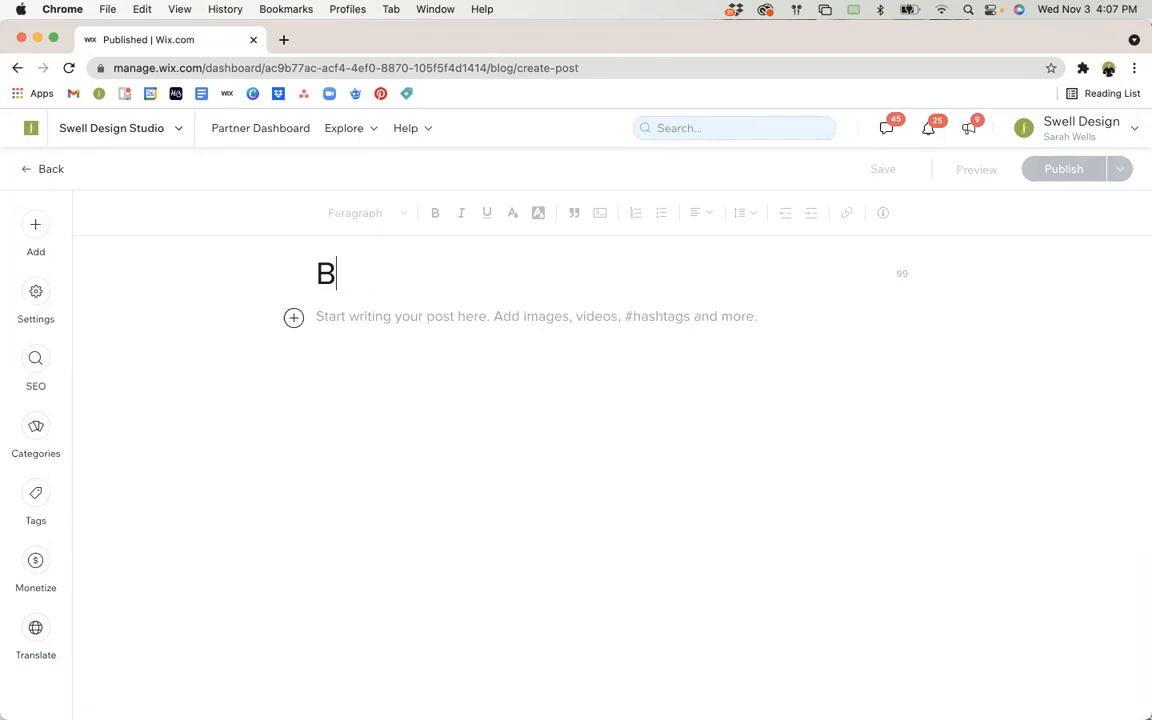
{"action": "type", "text": "log Pos"}
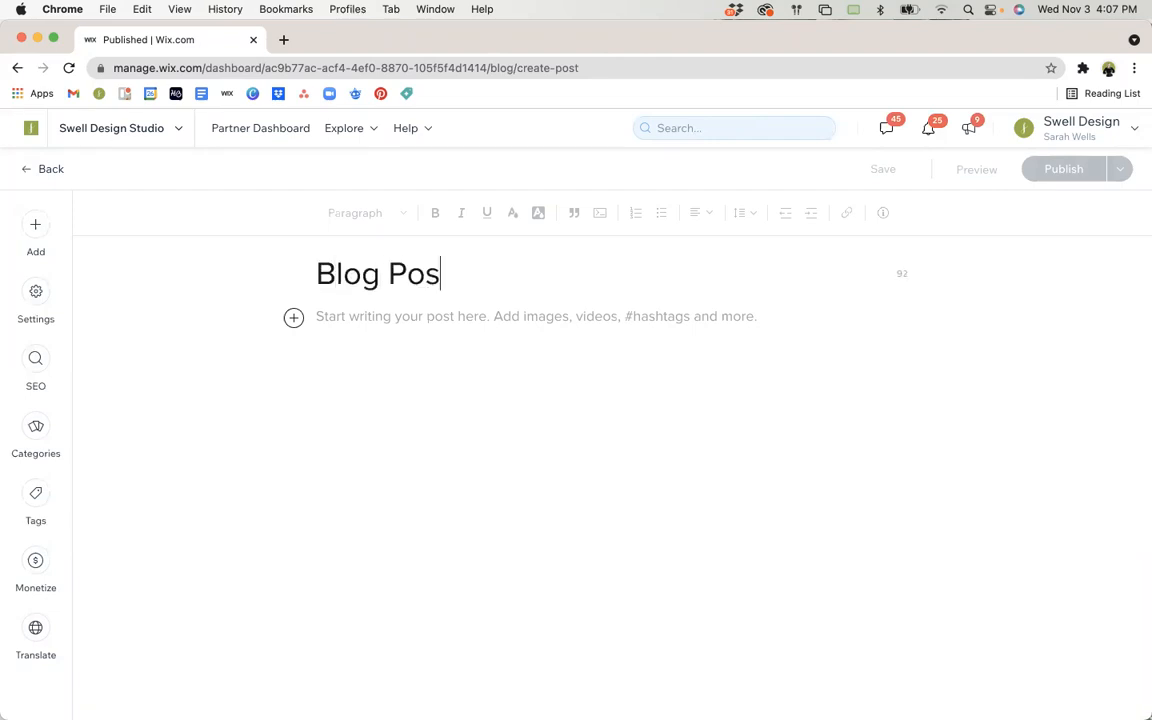
{"action": "type", "text": "t Title 01"}
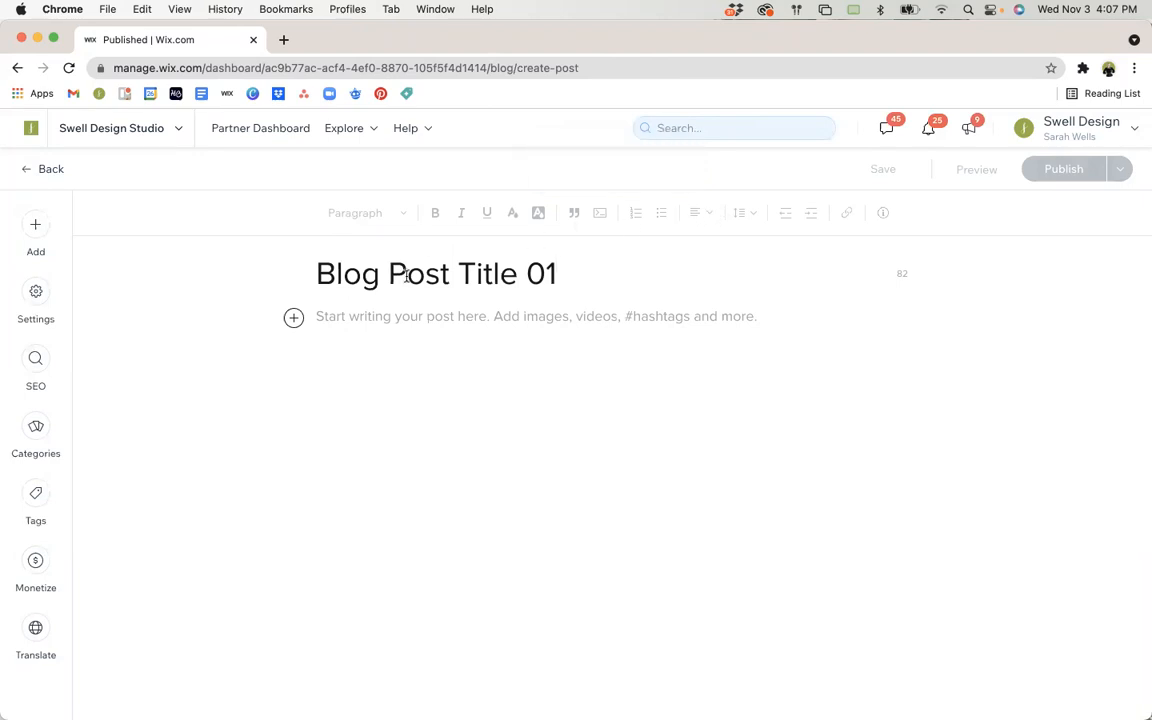
Look over the elements that can be added, and write "This is the body of my blog post." as the body text
{"action": "left_click", "coordinate": [337, 315]}
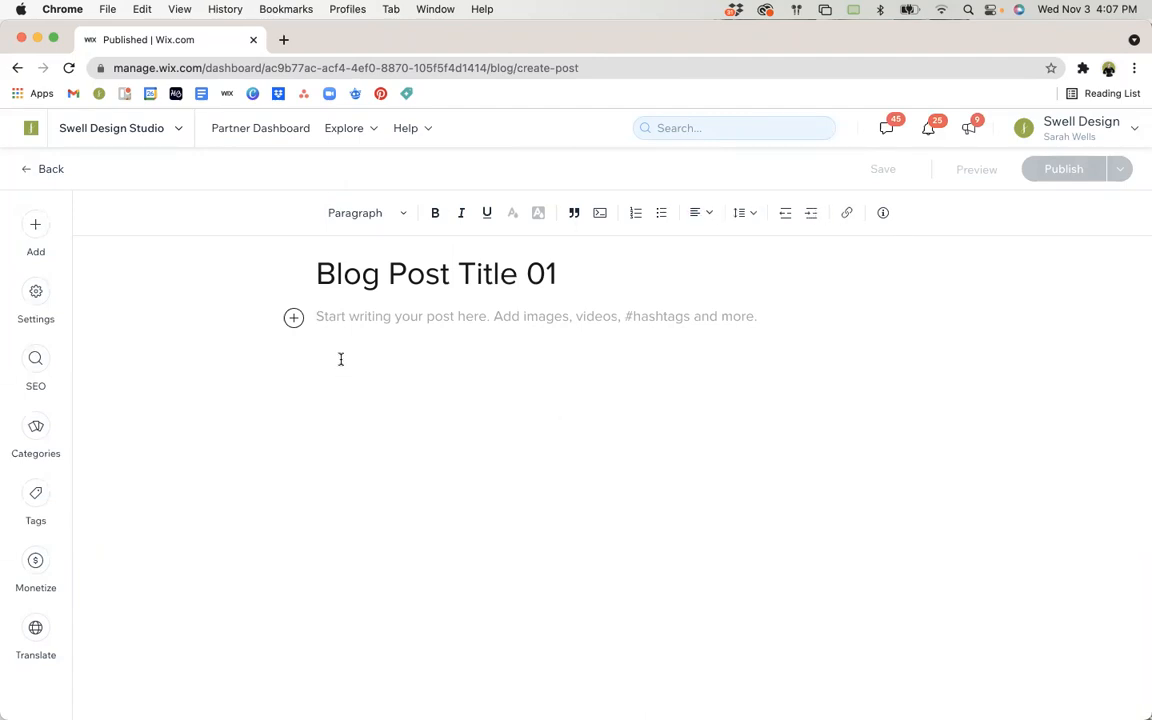
{"action": "left_click", "coordinate": [295, 319]}
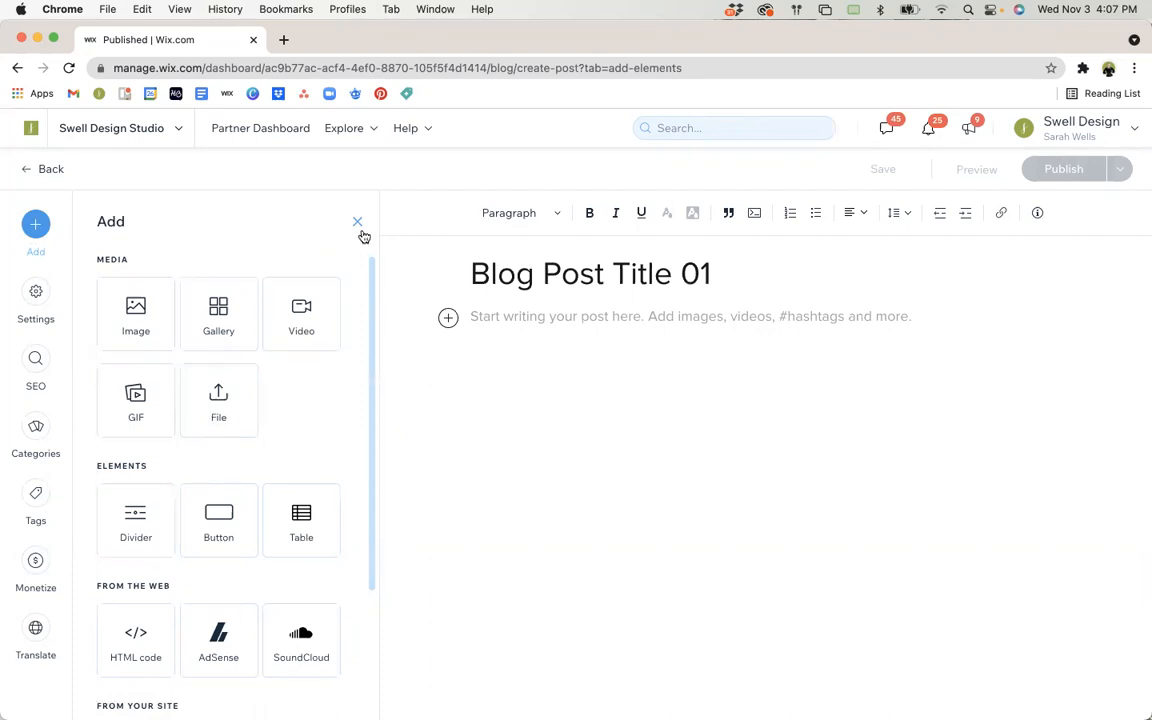
{"action": "left_click", "coordinate": [359, 228]}
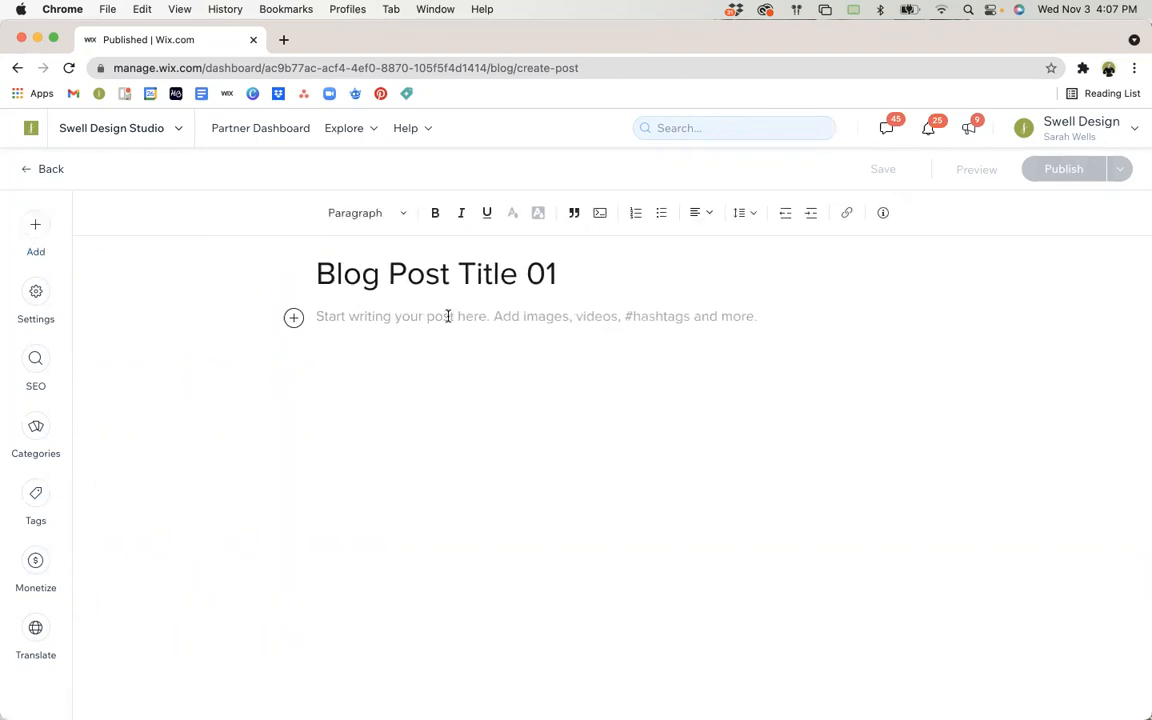
{"action": "type", "text": "This "}
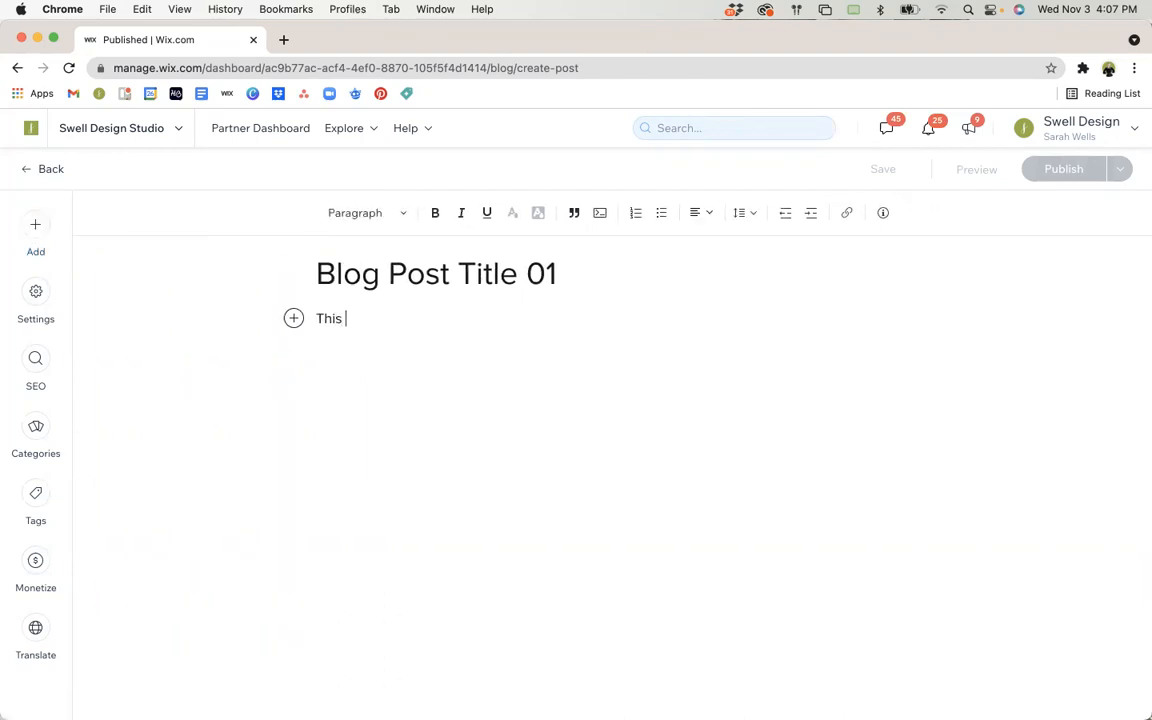
{"action": "type", "text": "is the body of my blog post."}
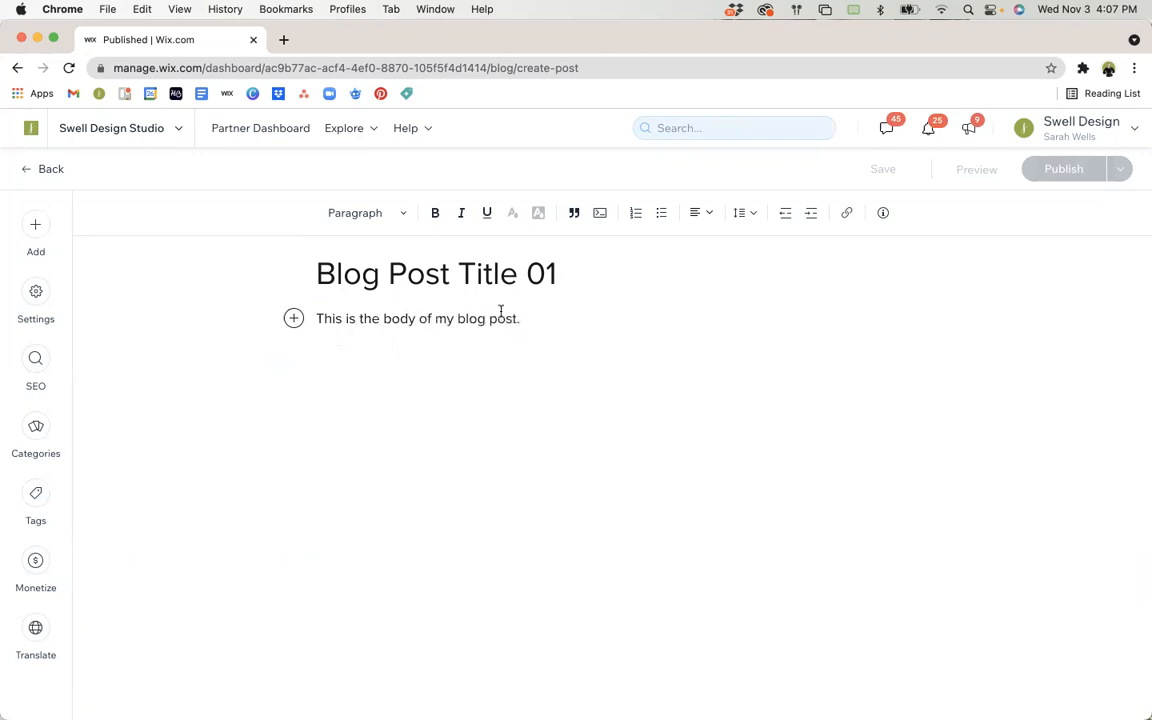
Insert the second collage image from the site files below the body text, separated by blank lines
{"action": "key", "text": "Return"}
{"action": "key", "text": "Return"}
{"action": "key", "text": "BackSpace"}
{"action": "key", "text": "BackSpace"}
{"action": "key", "text": "Return"}
{"action": "key", "text": "Return"}
{"action": "left_click", "coordinate": [293, 362]}
{"action": "left_click", "coordinate": [114, 328]}
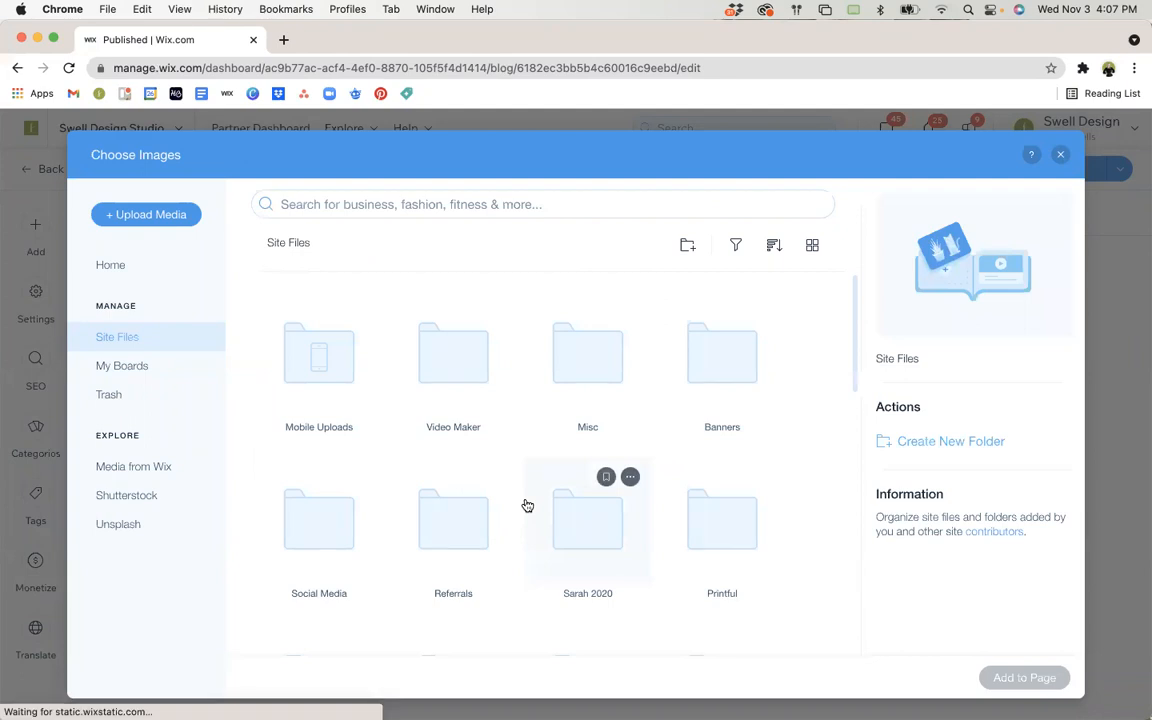
{"action": "scroll", "coordinate": [527, 505], "scroll_direction": "down", "scroll_amount": 10}
{"action": "scroll", "coordinate": [527, 505], "scroll_direction": "up", "scroll_amount": 10}
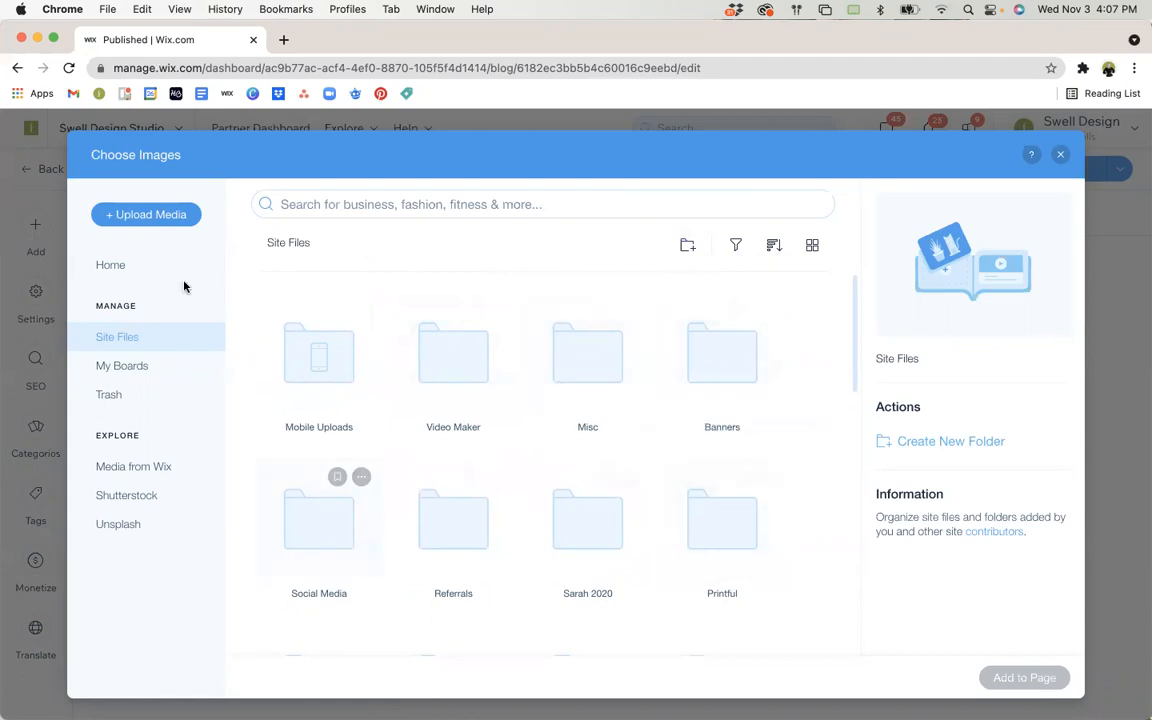
{"action": "scroll", "coordinate": [532, 480], "scroll_direction": "down", "scroll_amount": 12}
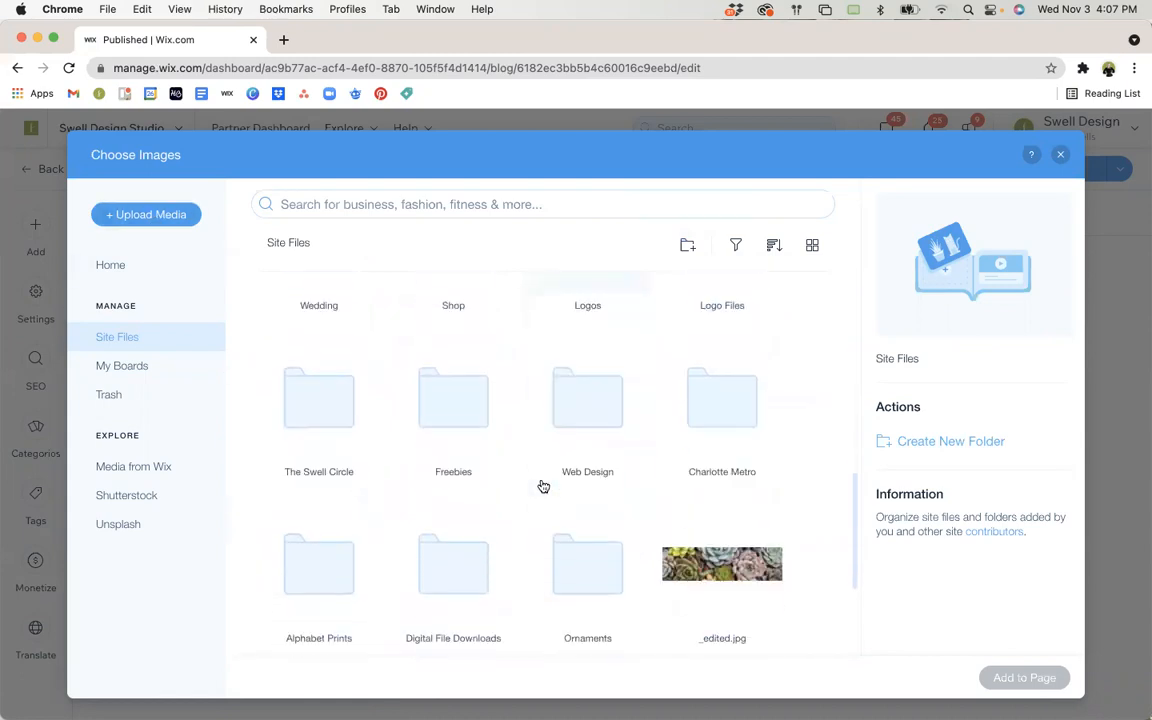
{"action": "left_click", "coordinate": [452, 526]}
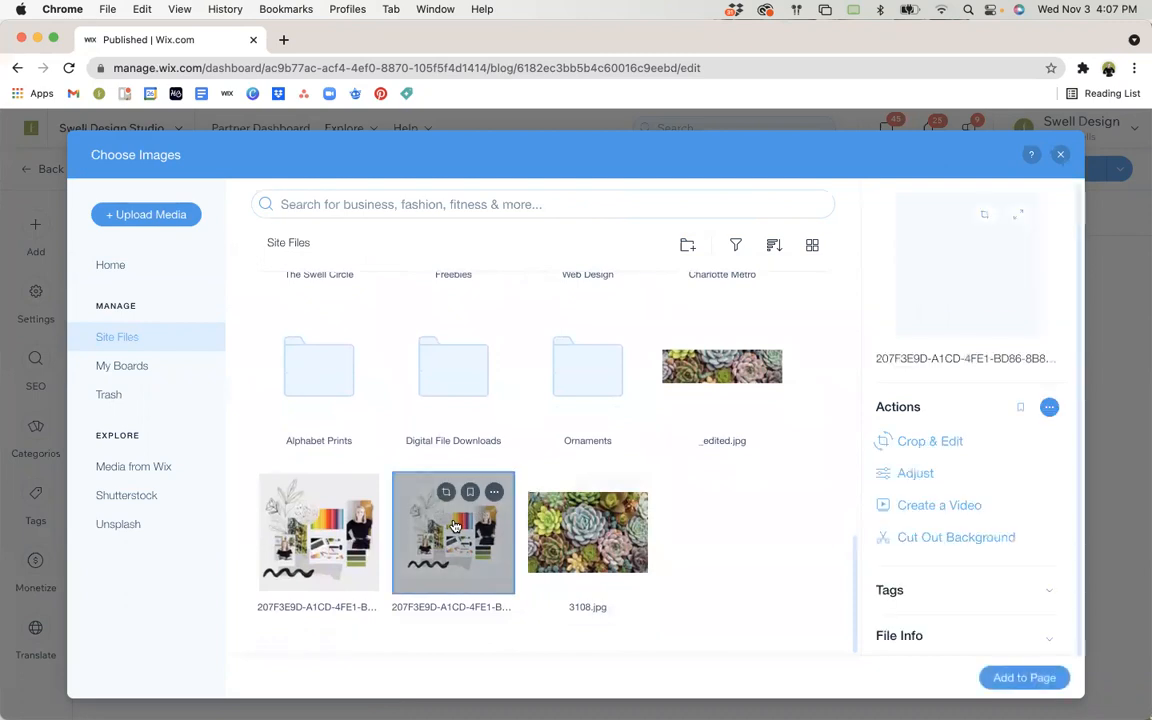
{"action": "left_click", "coordinate": [1034, 681]}
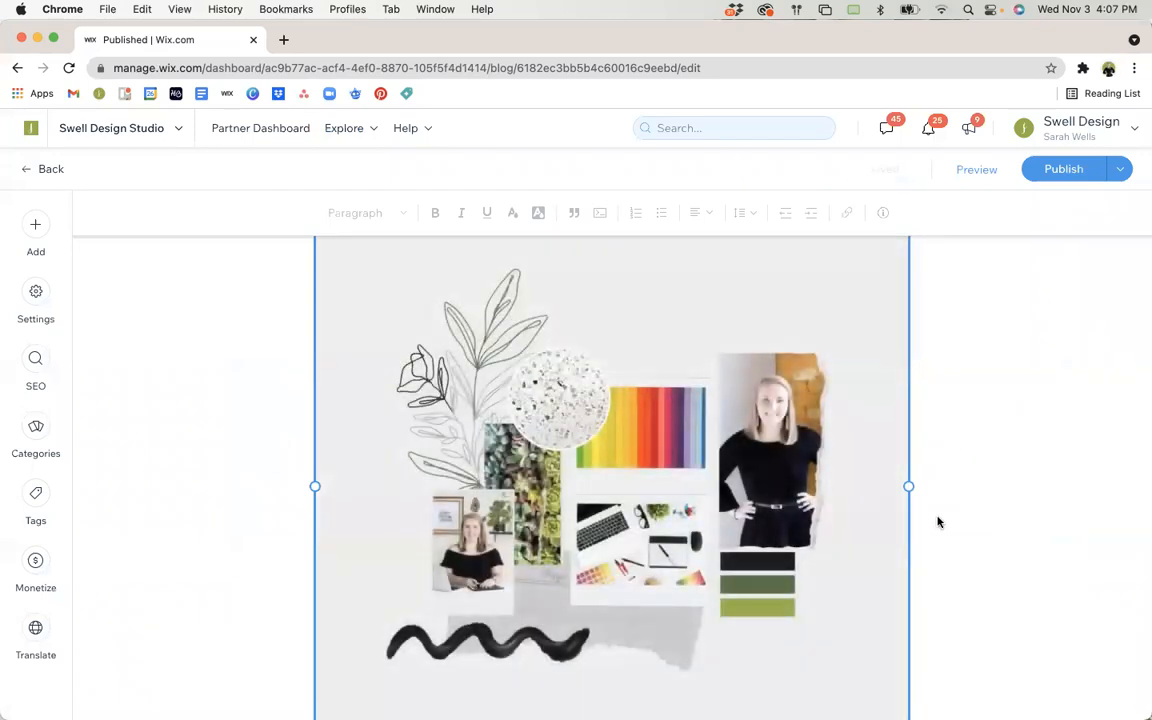
Shrink the inserted collage image to less than half its width and align it left
{"action": "scroll", "coordinate": [936, 521], "scroll_direction": "down", "scroll_amount": 2}
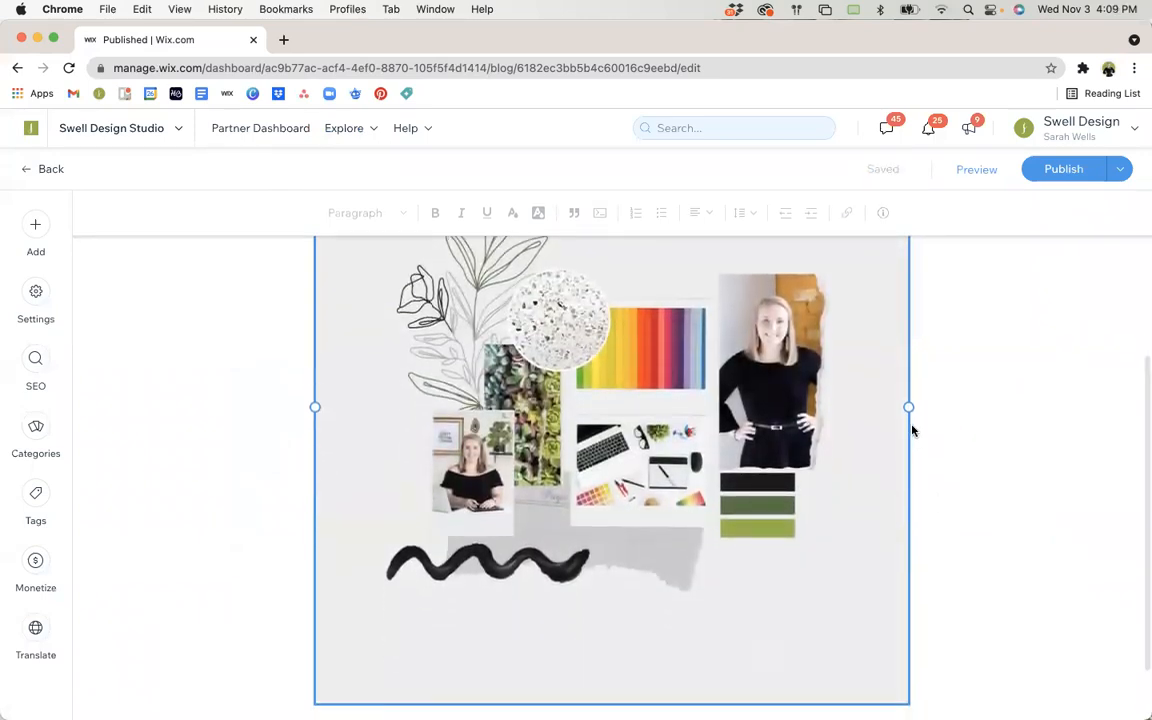
{"action": "left_click_drag", "start_coordinate": [912, 407], "coordinate": [780, 450]}
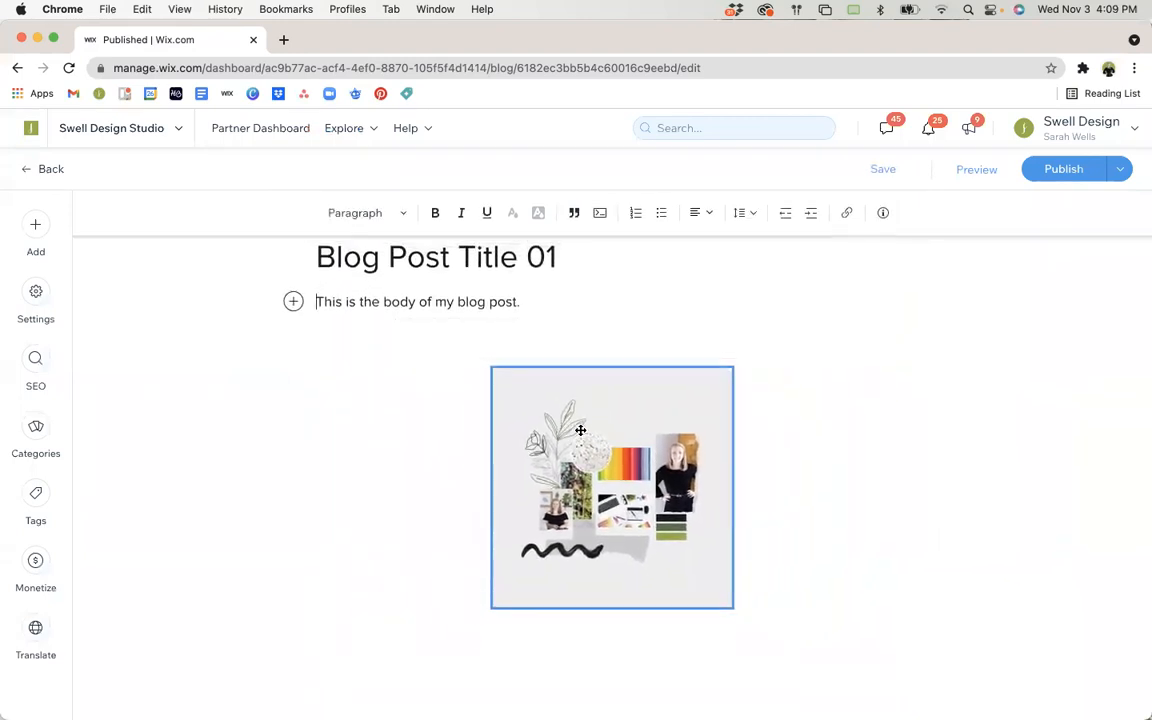
{"action": "left_click", "coordinate": [590, 430]}
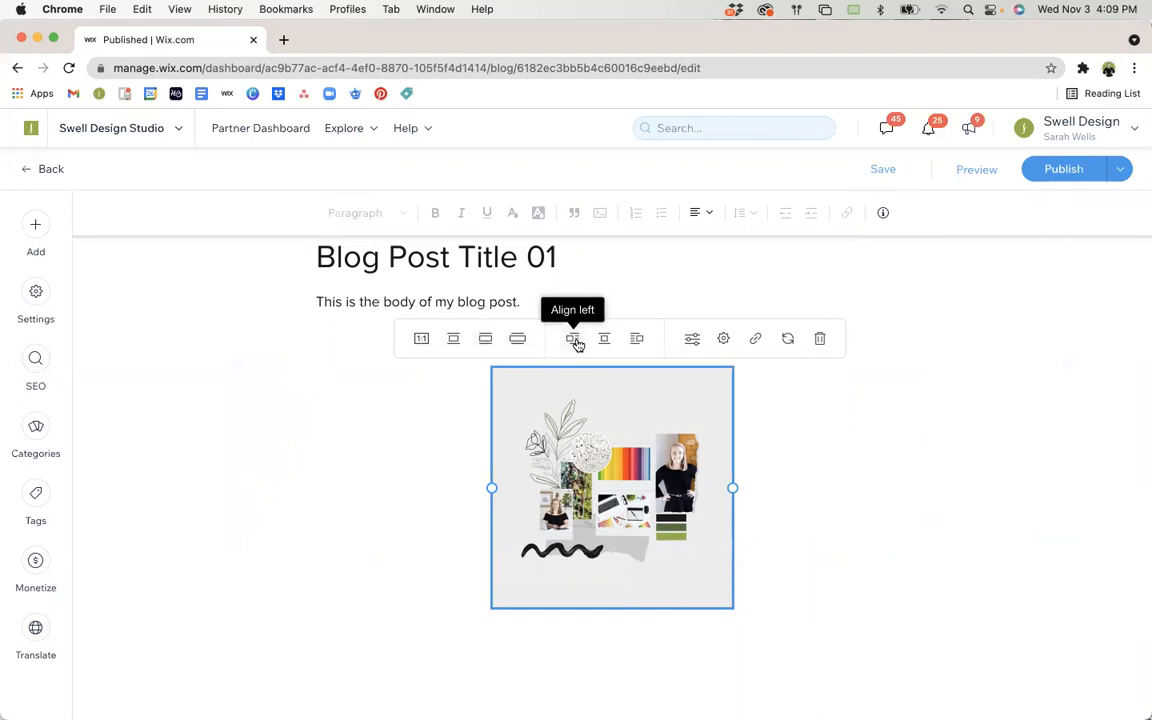
{"action": "left_click", "coordinate": [576, 343]}
{"action": "left_click", "coordinate": [447, 337]}
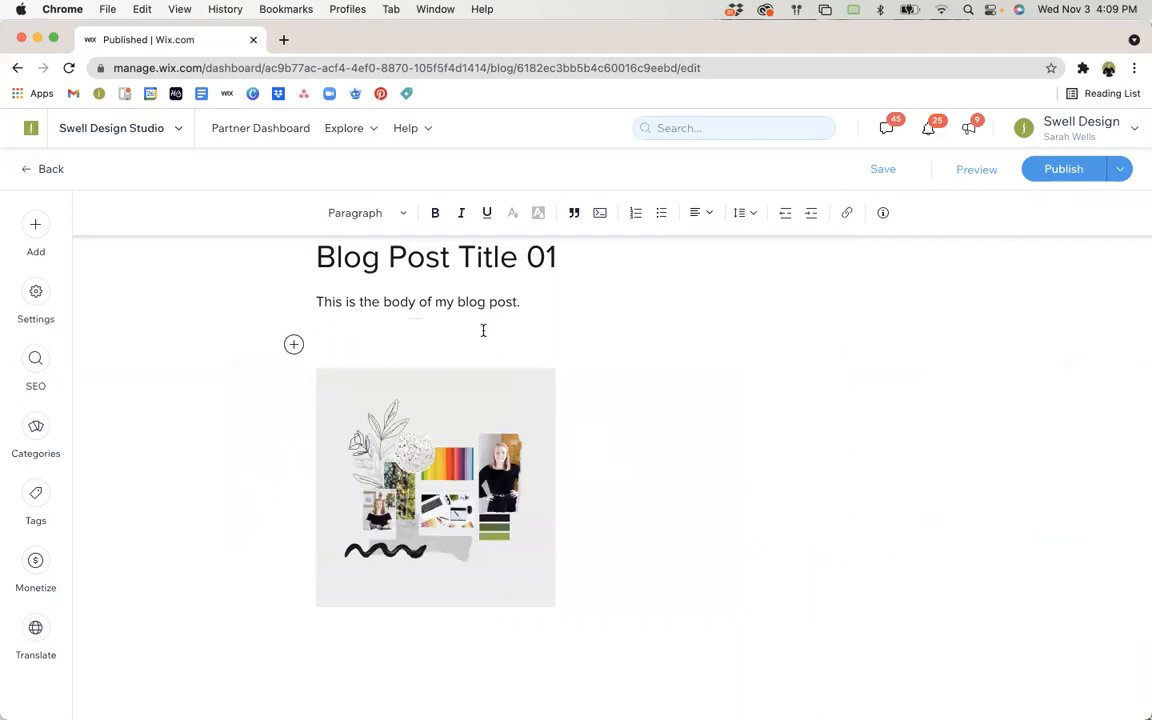
Copy the body sentence and paste it on two new lines, then two more times at the end of the third line
{"action": "left_click_drag", "start_coordinate": [483, 330], "coordinate": [278, 267]}
{"action": "key", "text": "super+c"}
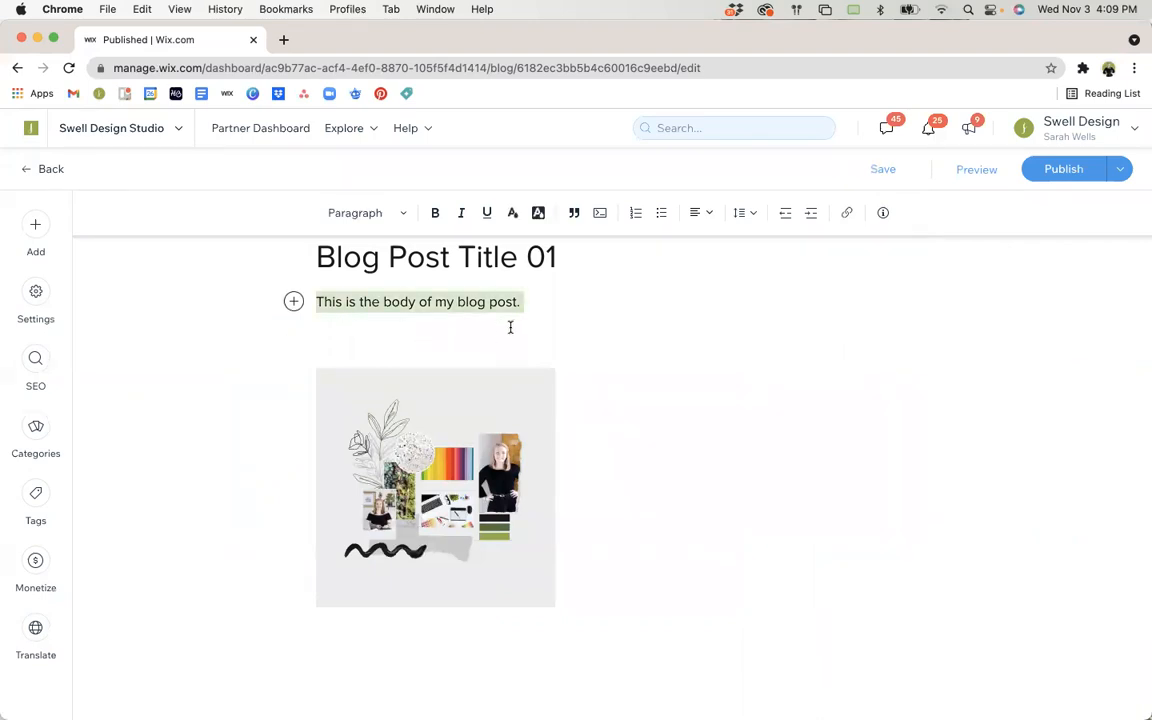
{"action": "left_click", "coordinate": [510, 325]}
{"action": "key", "text": "super+v"}
{"action": "key", "text": "super+v"}
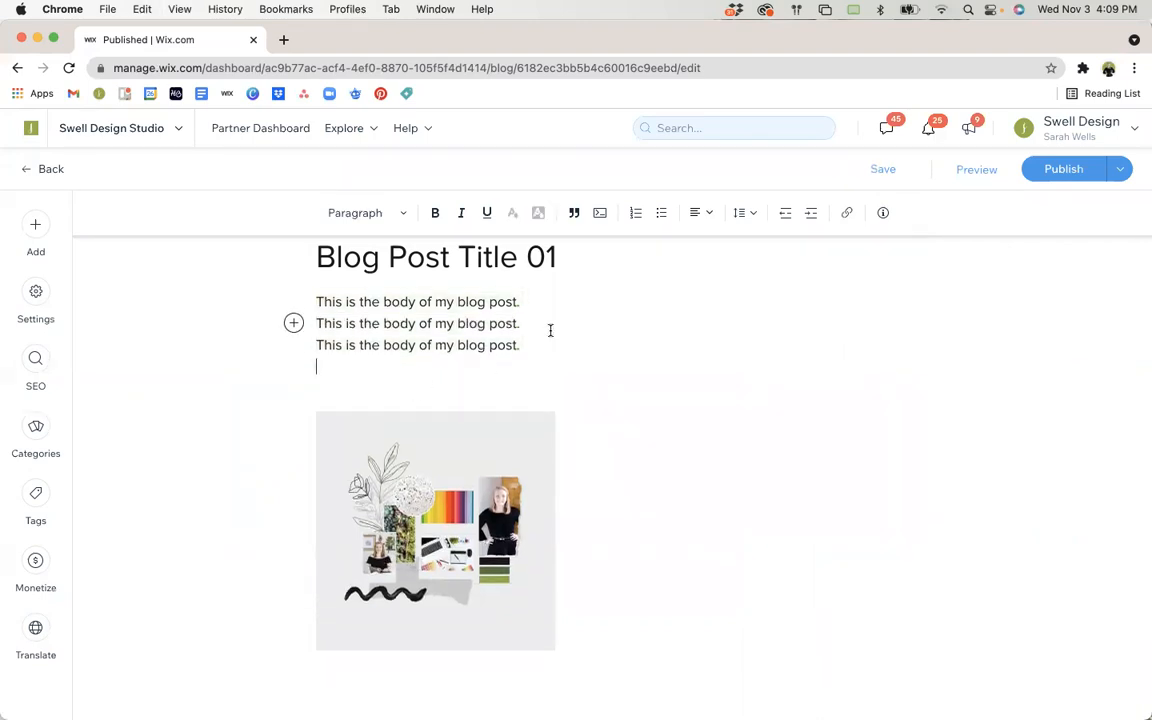
{"action": "key", "text": "BackSpace"}
{"action": "key", "text": "super+v"}
{"action": "key", "text": "BackSpace"}
{"action": "key", "text": "super+v"}
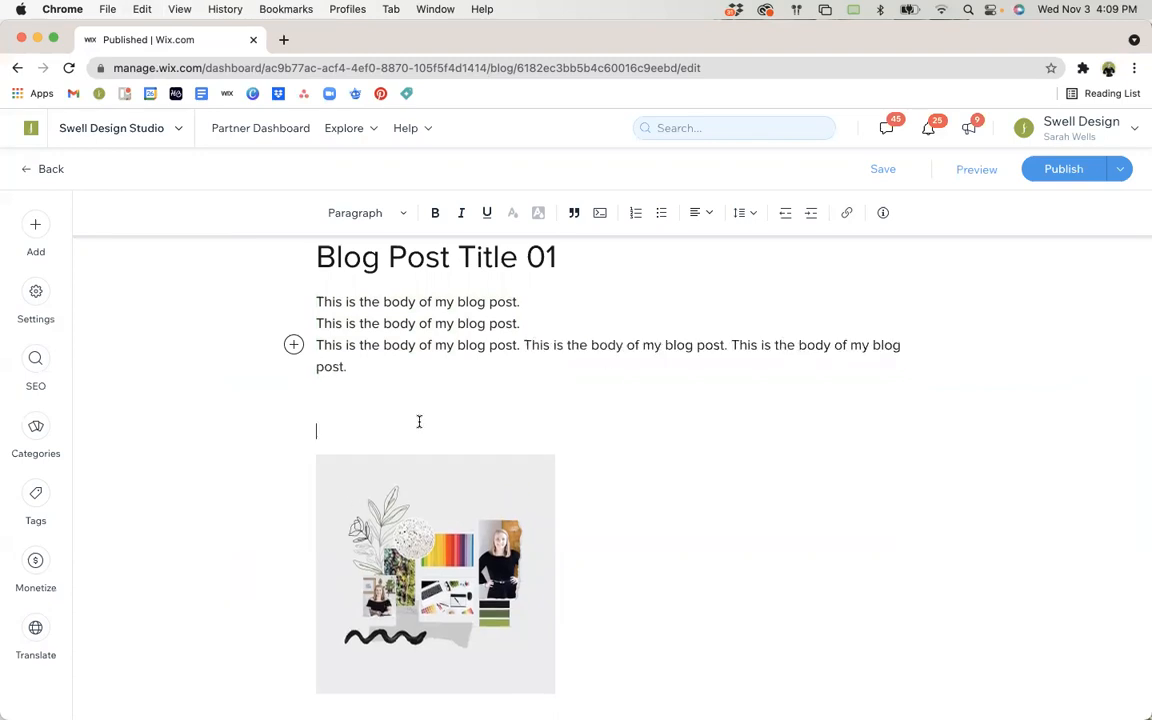
Close the gap between the text and the image, and paste the body sentence three times beside the image
{"action": "key", "text": "BackSpace"}
{"action": "left_click_drag", "start_coordinate": [407, 463], "coordinate": [380, 368]}
{"action": "left_click", "coordinate": [630, 421]}
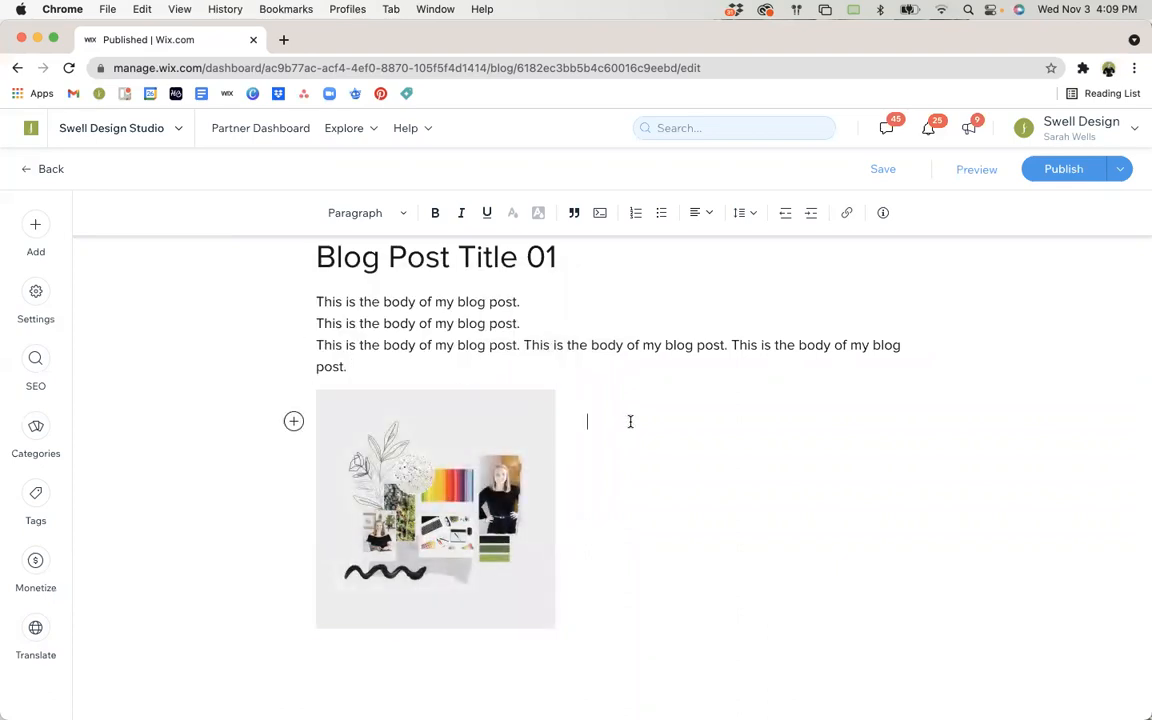
{"action": "key", "text": "super+v"}
{"action": "key", "text": "super+v"}
{"action": "key", "text": "super+v"}
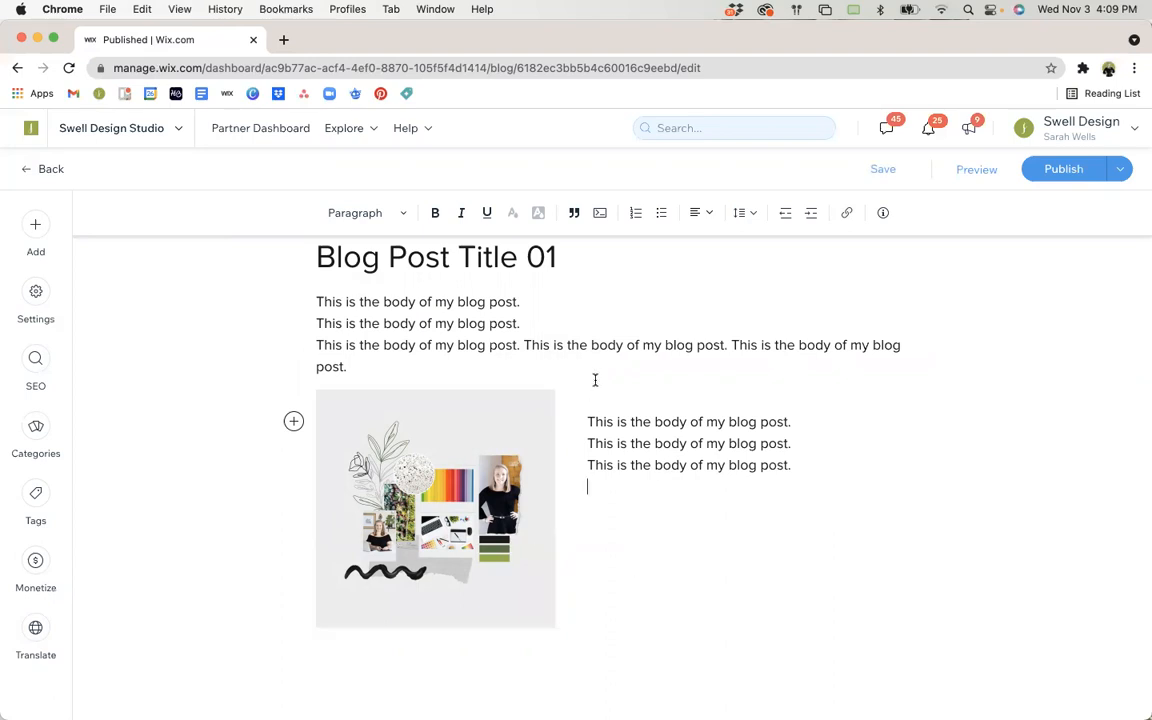
Check the link options for the collage image and leave them without adding a link
{"action": "left_click", "coordinate": [494, 450]}
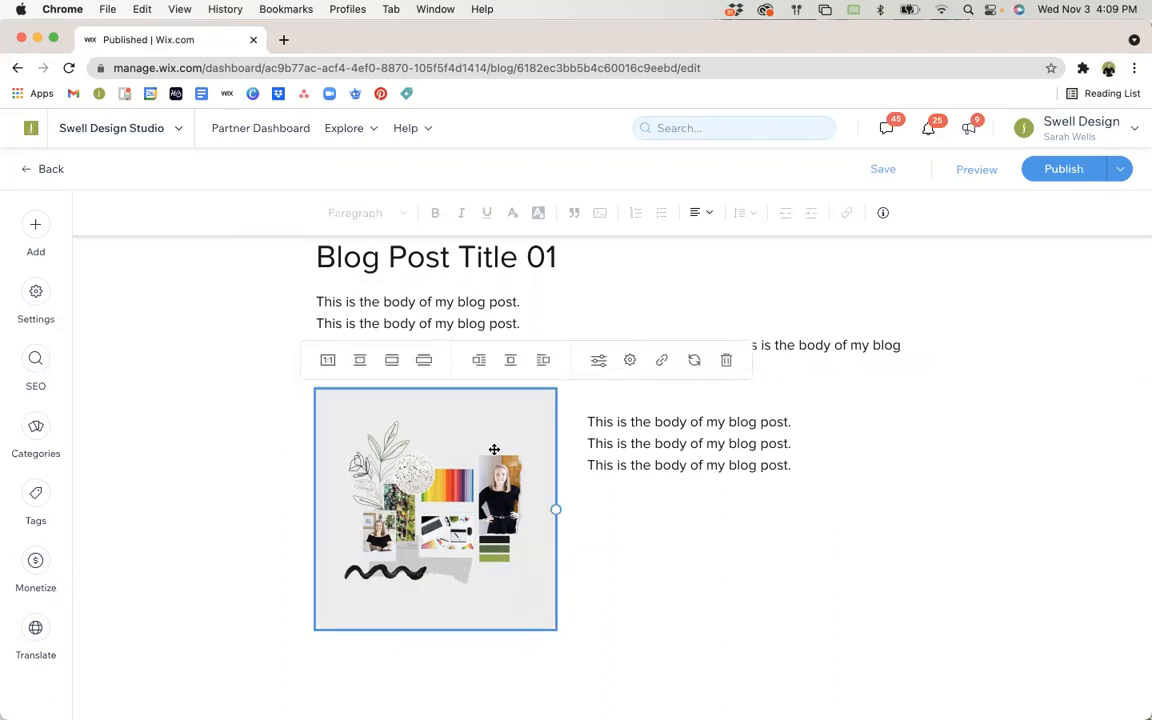
{"action": "left_click", "coordinate": [660, 362]}
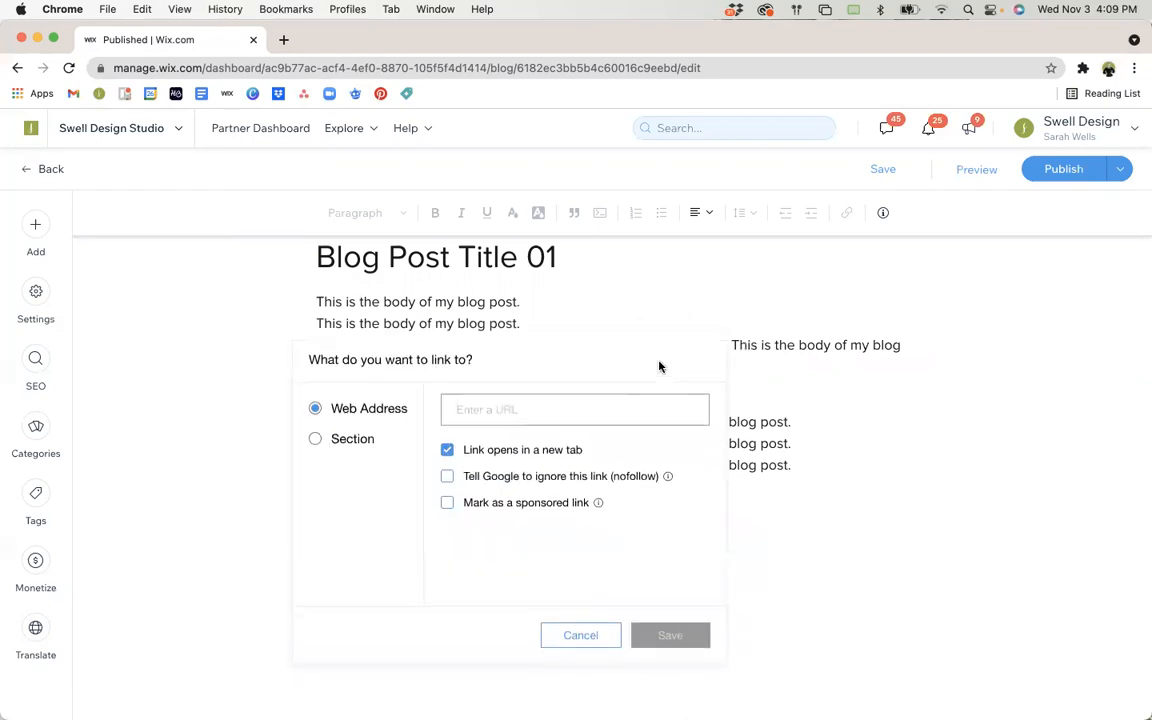
{"action": "left_click", "coordinate": [470, 403]}
{"action": "left_click", "coordinate": [579, 643]}
{"action": "left_click", "coordinate": [676, 547]}
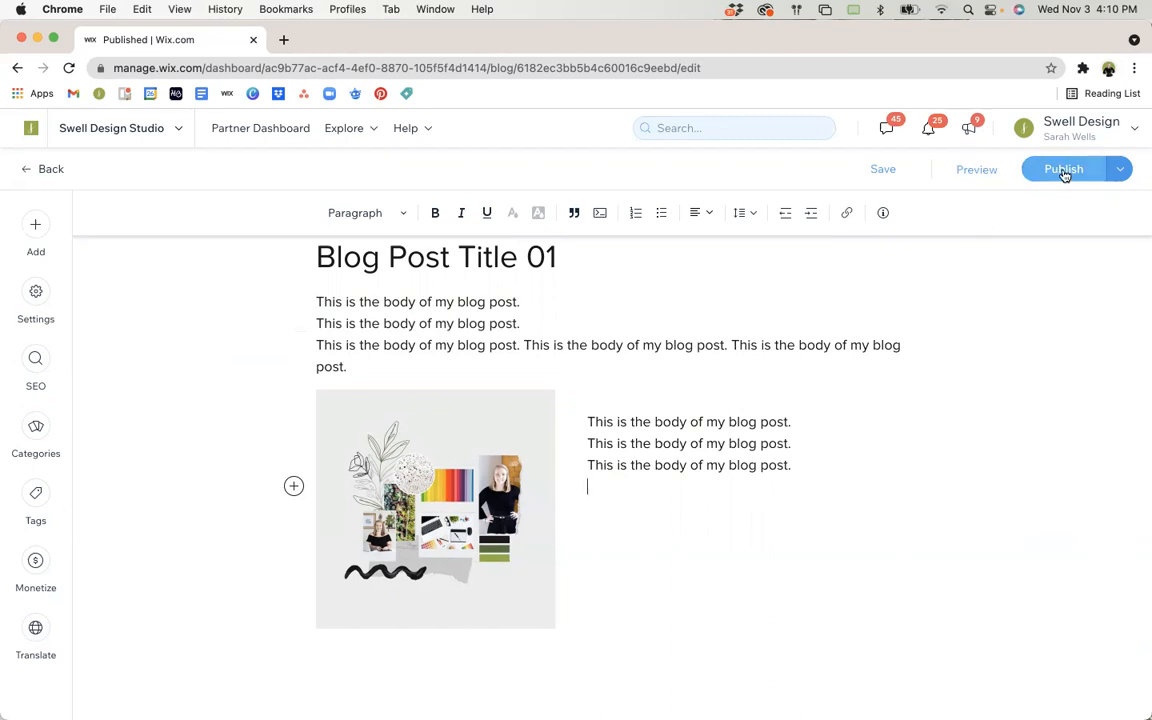
Check the alternatives to publishing the post immediately and open the general post settings
{"action": "left_click", "coordinate": [1119, 169]}
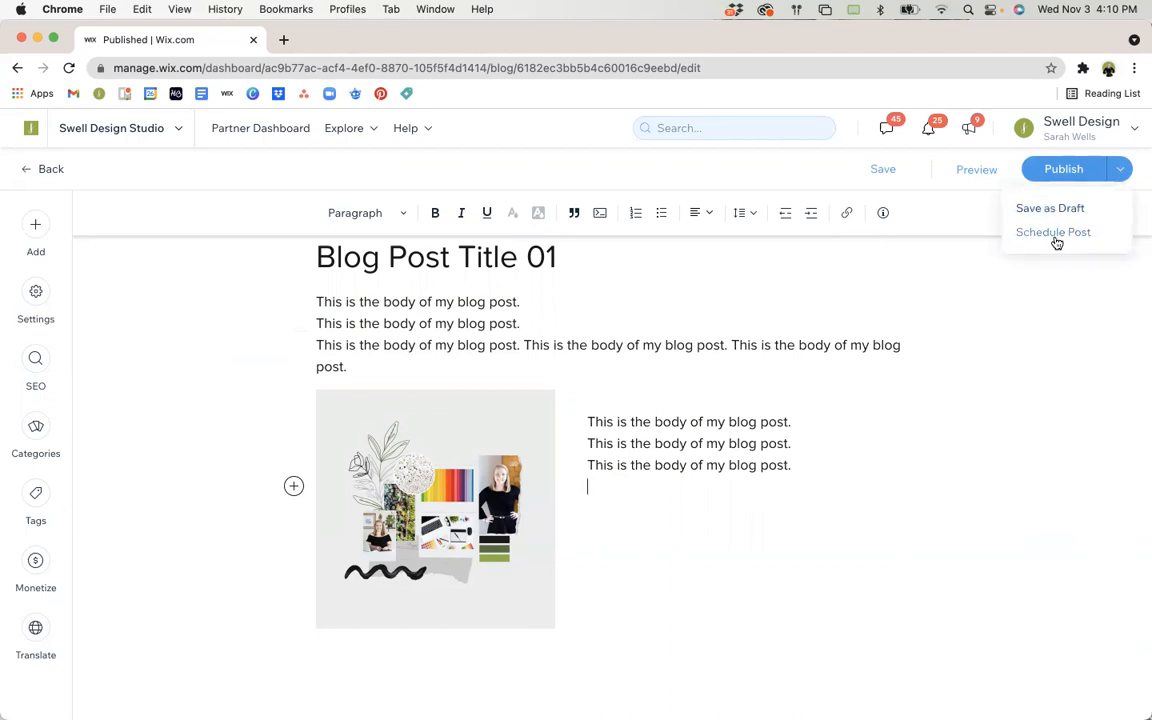
{"action": "left_click", "coordinate": [1058, 358]}
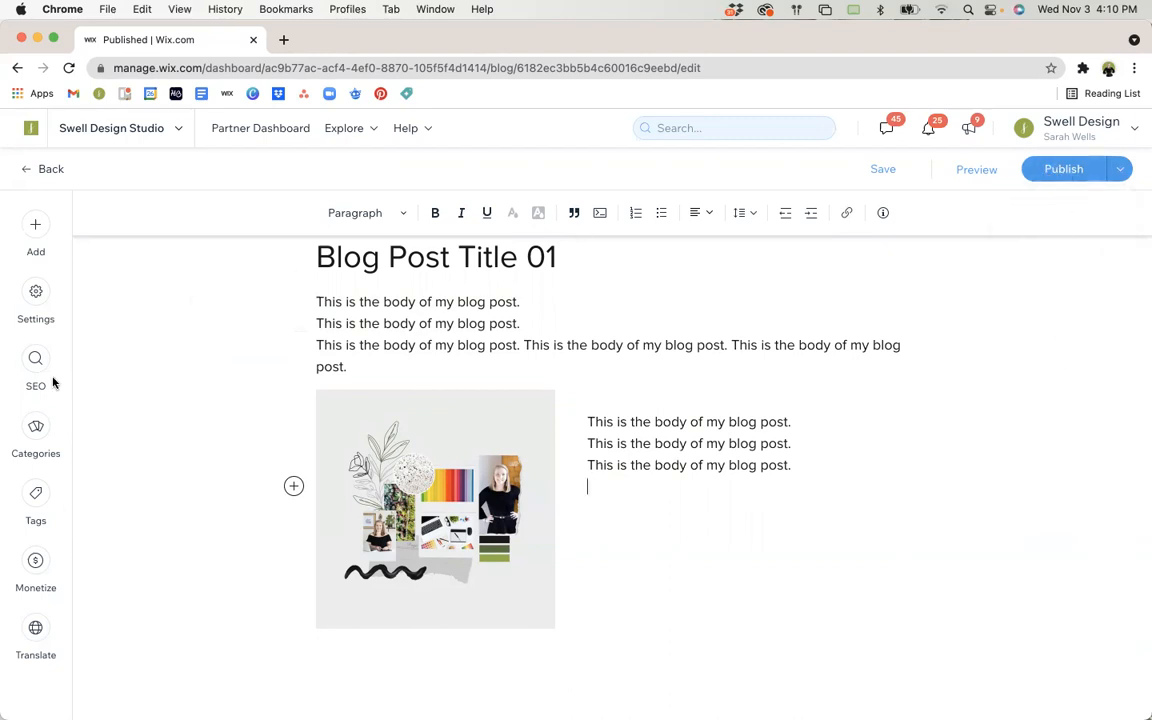
{"action": "left_click", "coordinate": [38, 292]}
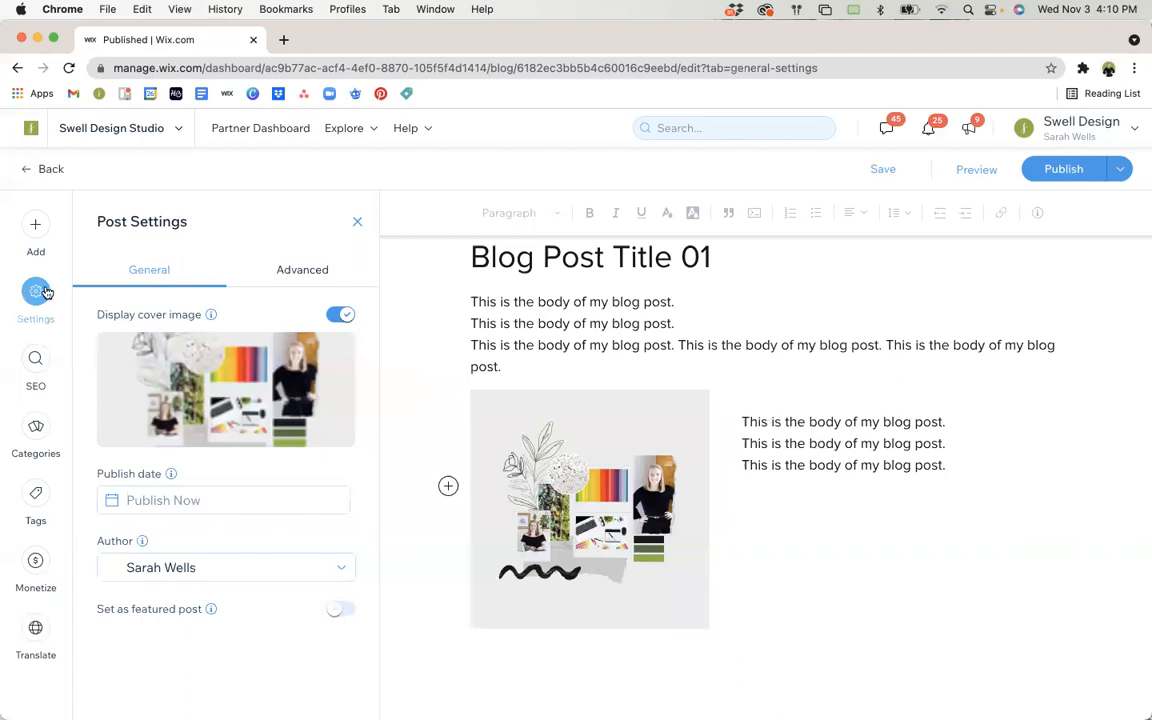
Check the image choices for replacing the post's cover image and the available author options, without choosing any
{"action": "mouse_move", "coordinate": [226, 390]}
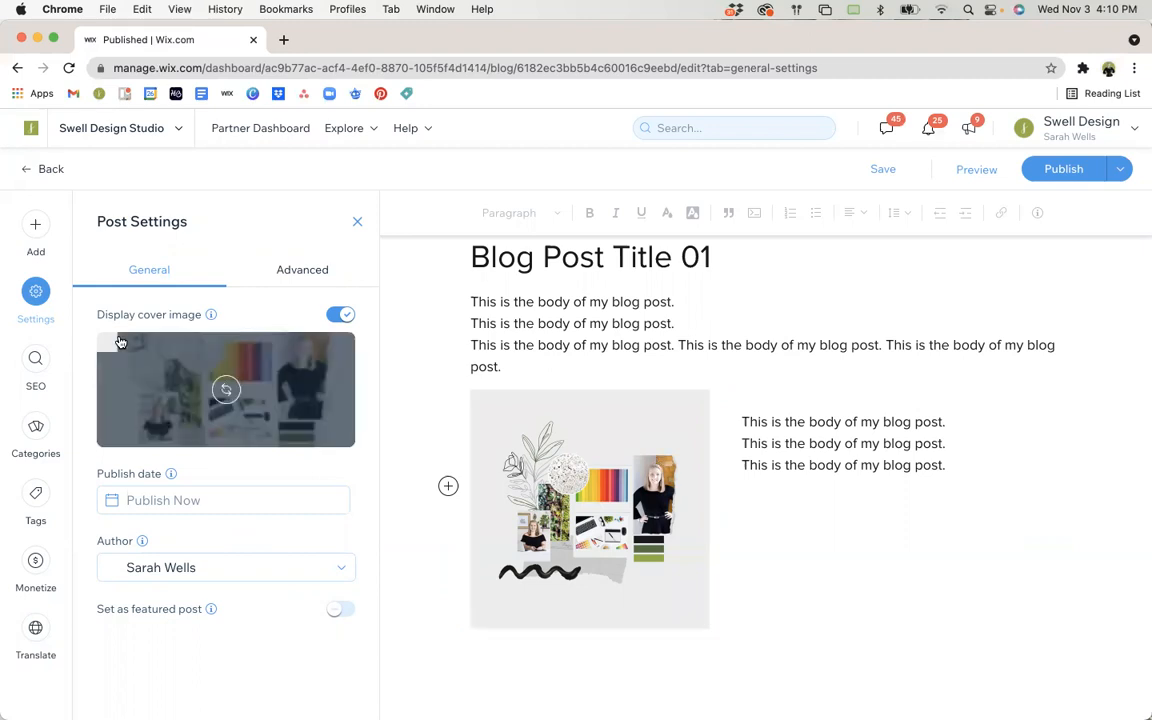
{"action": "left_click", "coordinate": [226, 390]}
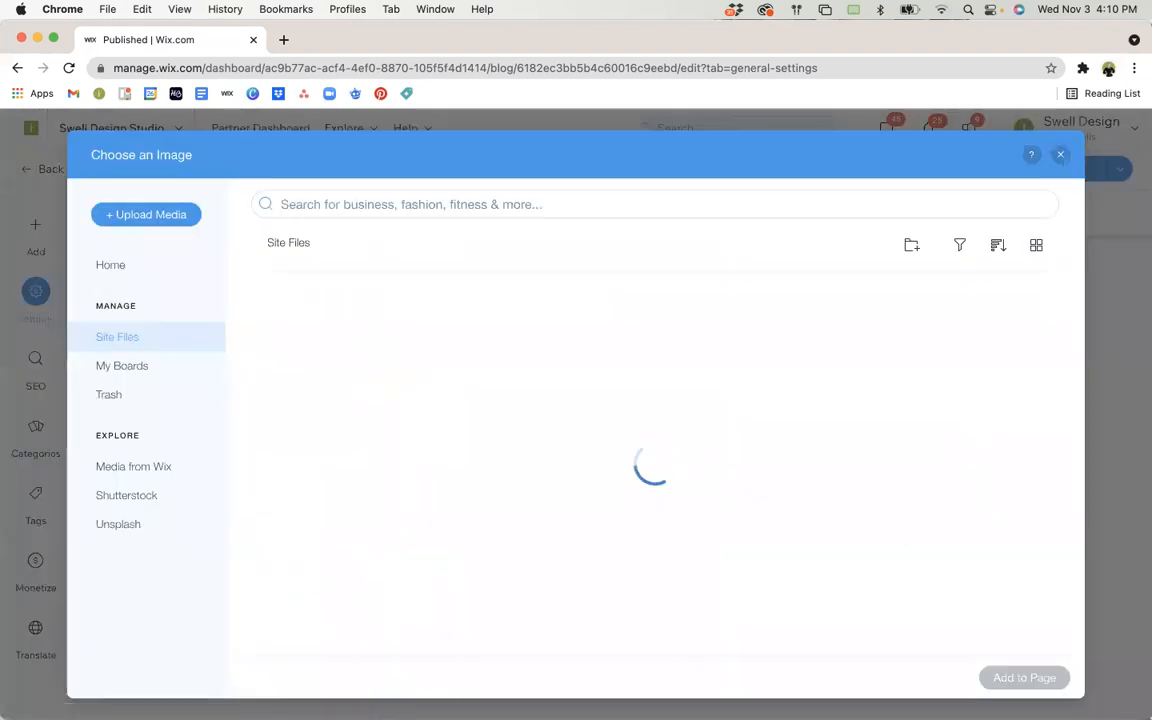
{"action": "left_click", "coordinate": [1059, 154]}
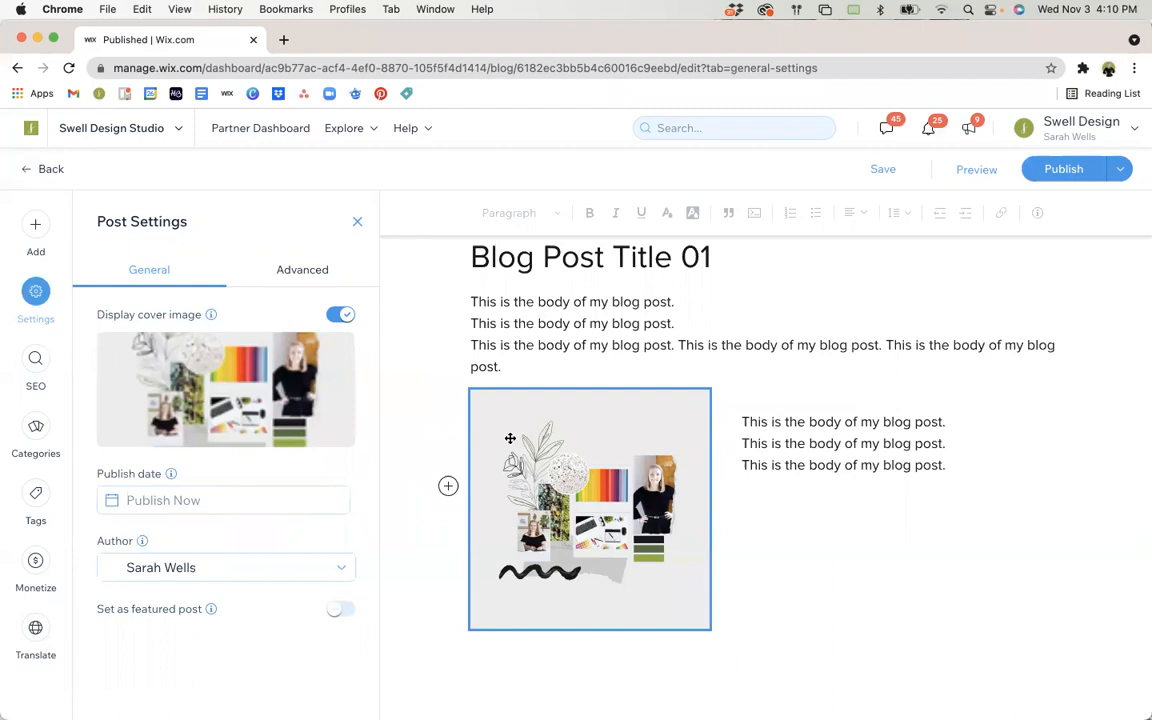
{"action": "left_click", "coordinate": [213, 569]}
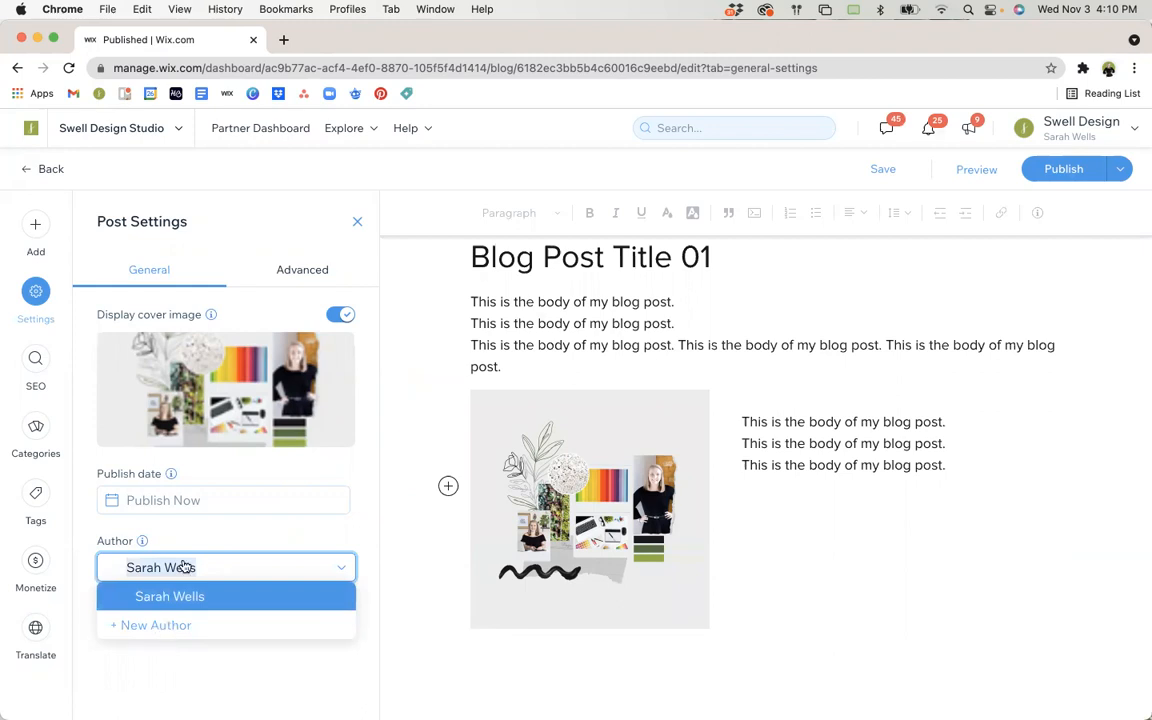
{"action": "left_click", "coordinate": [354, 503]}
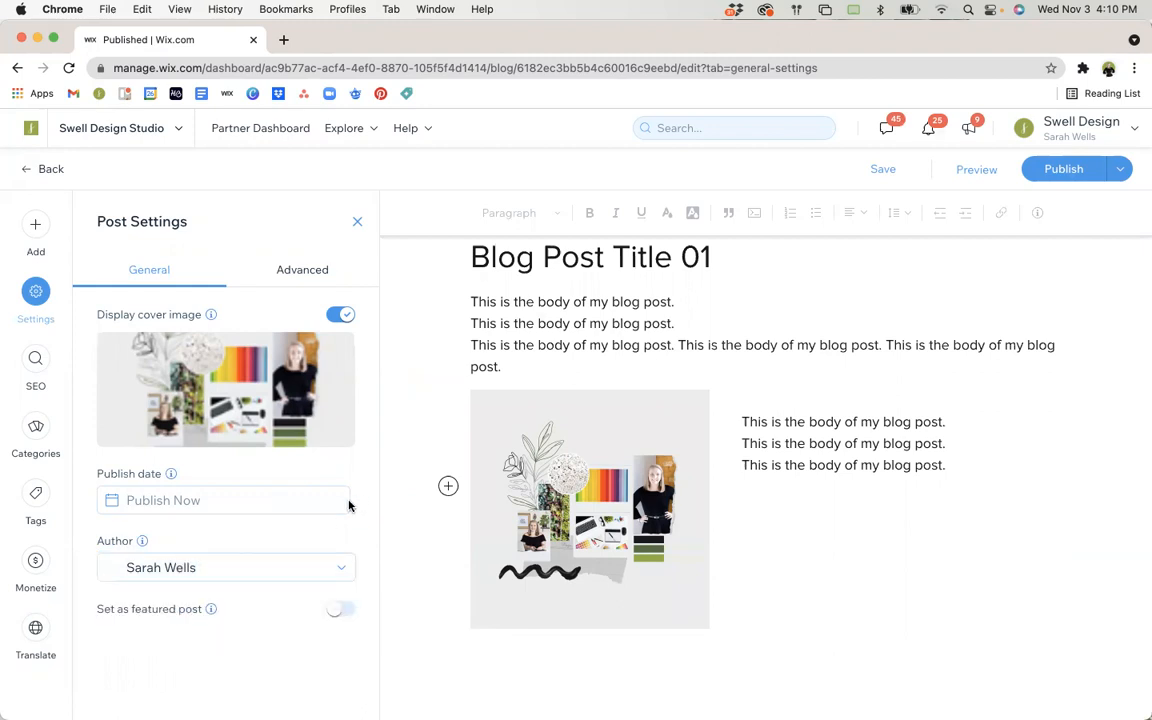
Review the post's basic SEO settings down to the search indexing option, check the category options, and close the settings
{"action": "left_click", "coordinate": [46, 367]}
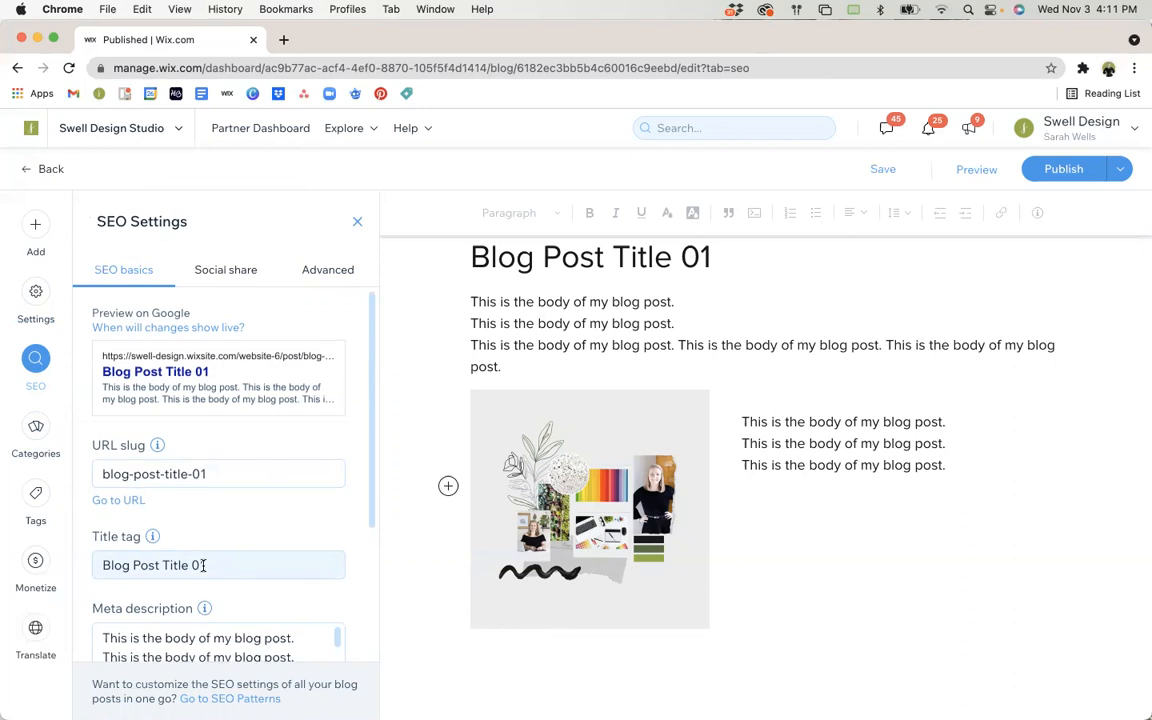
{"action": "scroll", "coordinate": [203, 566], "scroll_direction": "down", "scroll_amount": 5}
{"action": "scroll", "coordinate": [203, 566], "scroll_direction": "down", "scroll_amount": 2}
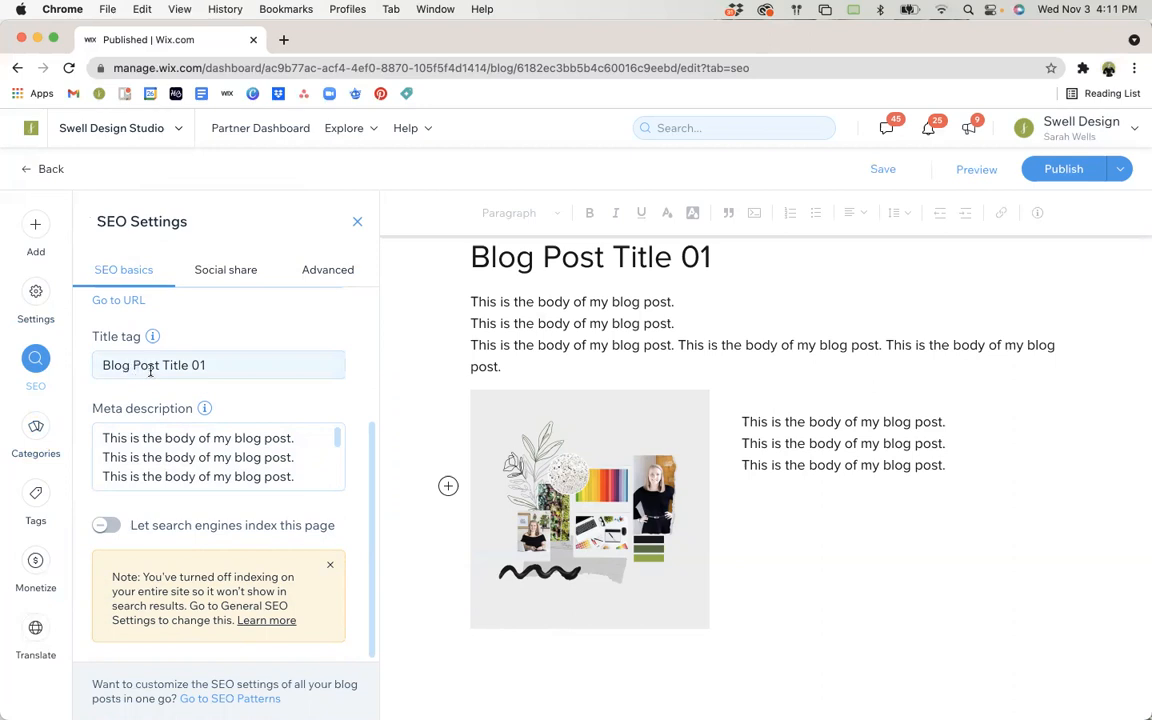
{"action": "left_click", "coordinate": [38, 438]}
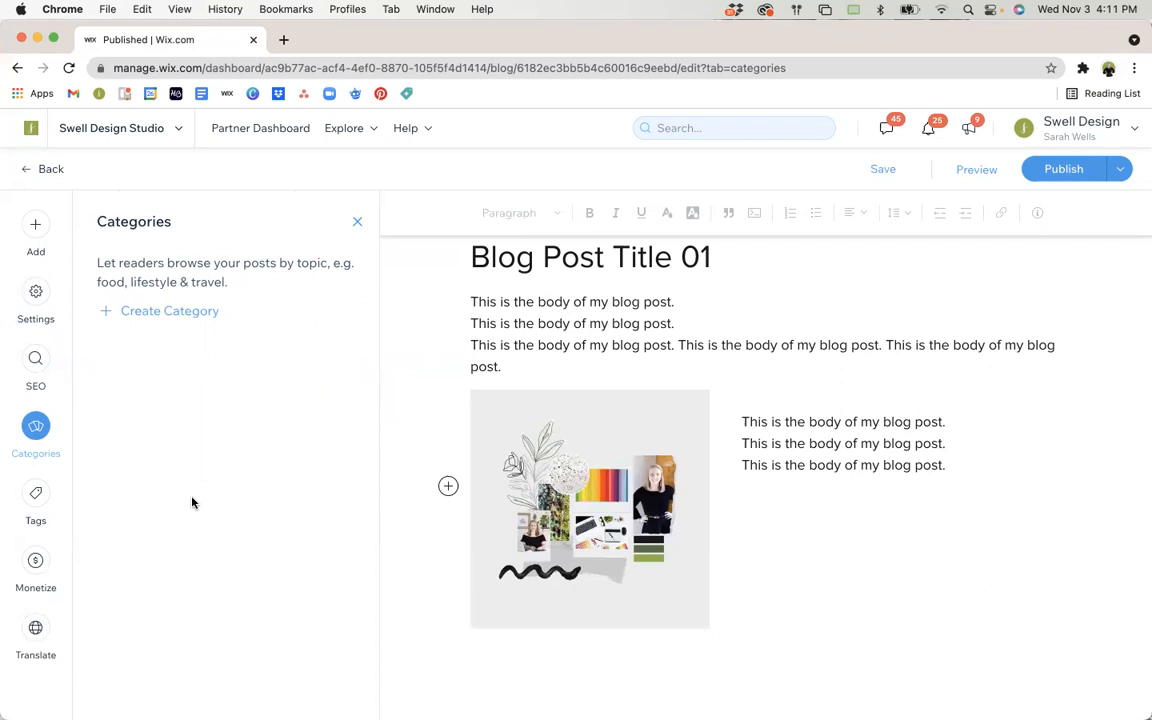
{"action": "left_click", "coordinate": [358, 223]}
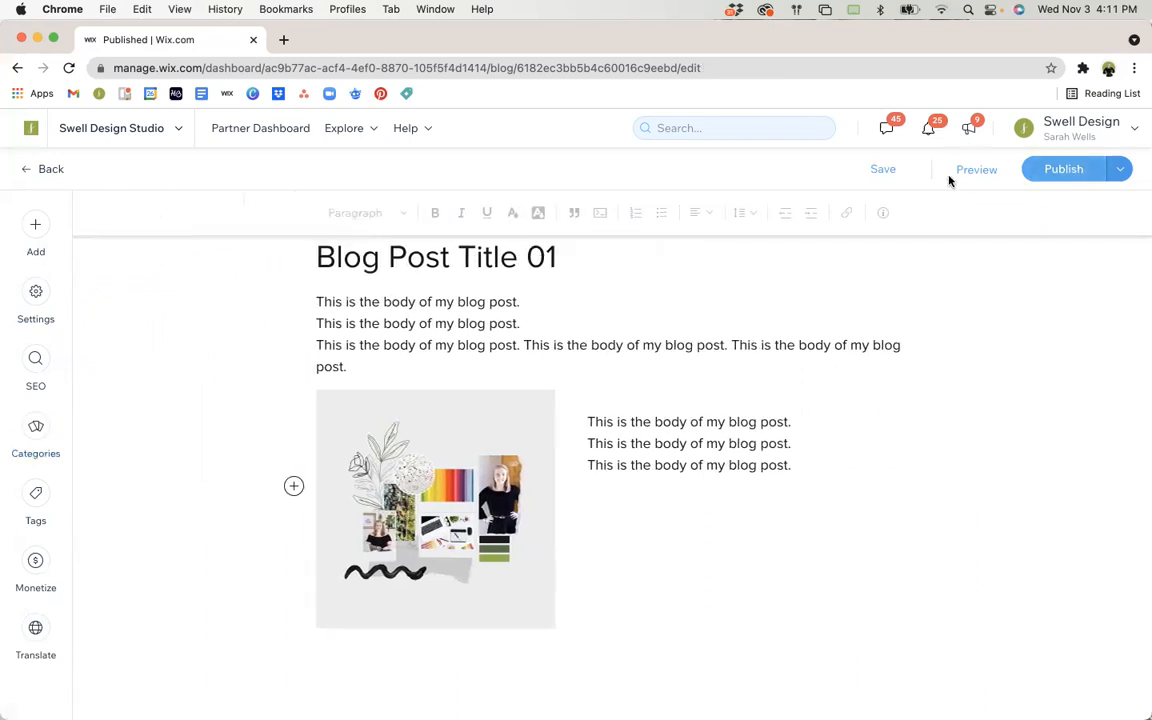
Preview the blog post down to the page footer, close the preview, and publish the post
{"action": "left_click", "coordinate": [974, 170]}
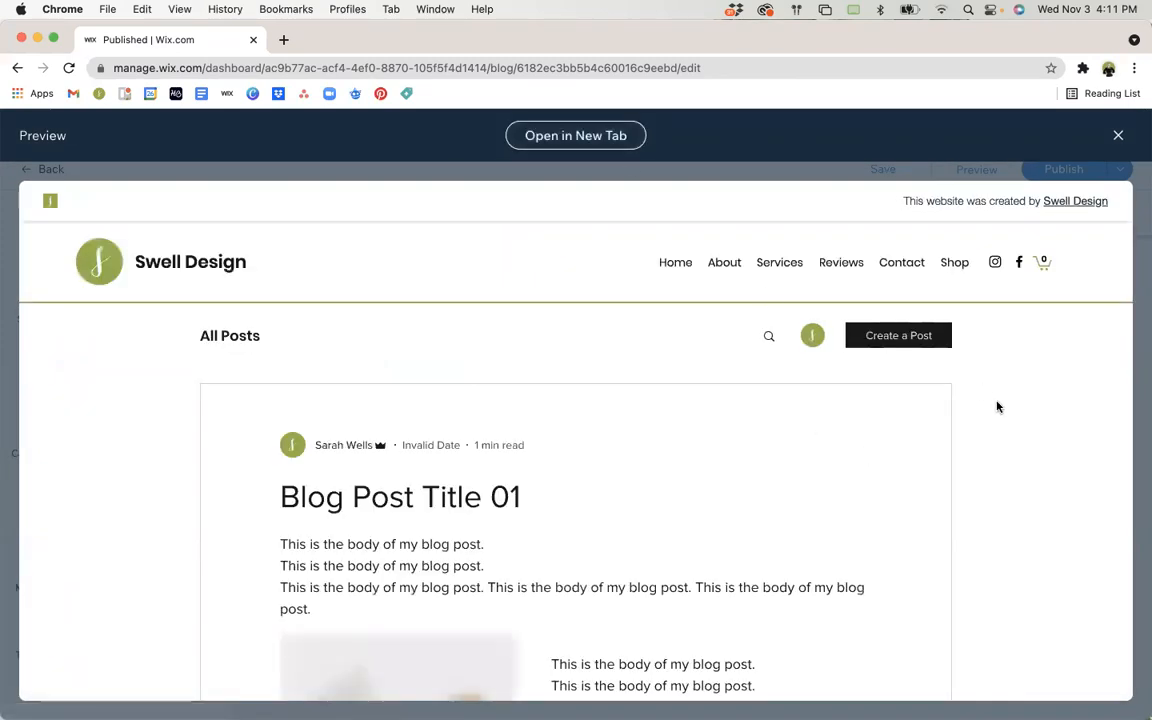
{"action": "scroll", "coordinate": [997, 406], "scroll_direction": "down", "scroll_amount": 5}
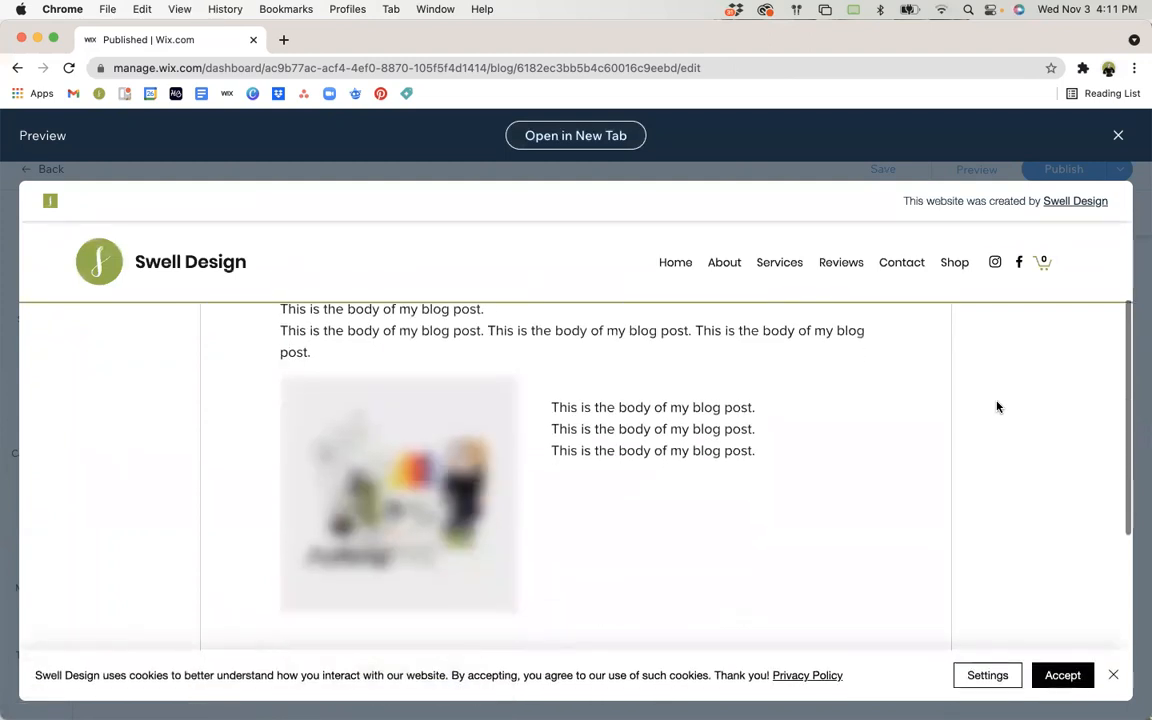
{"action": "scroll", "coordinate": [997, 406], "scroll_direction": "down", "scroll_amount": 5}
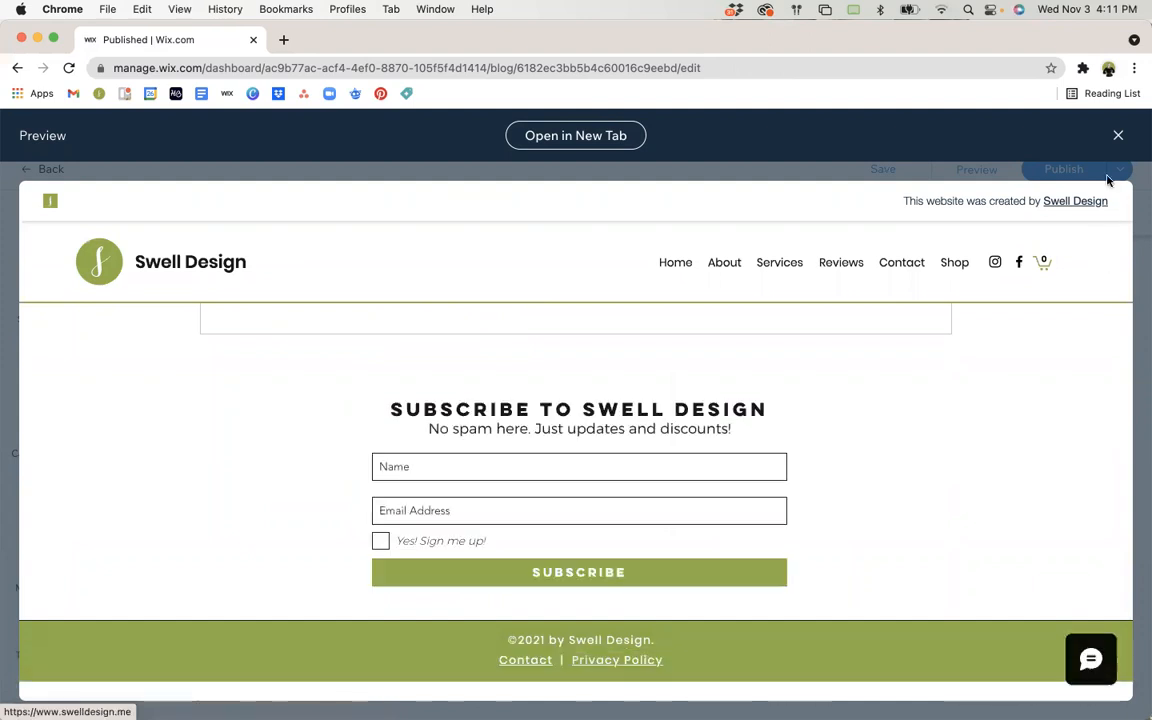
{"action": "left_click", "coordinate": [1118, 135]}
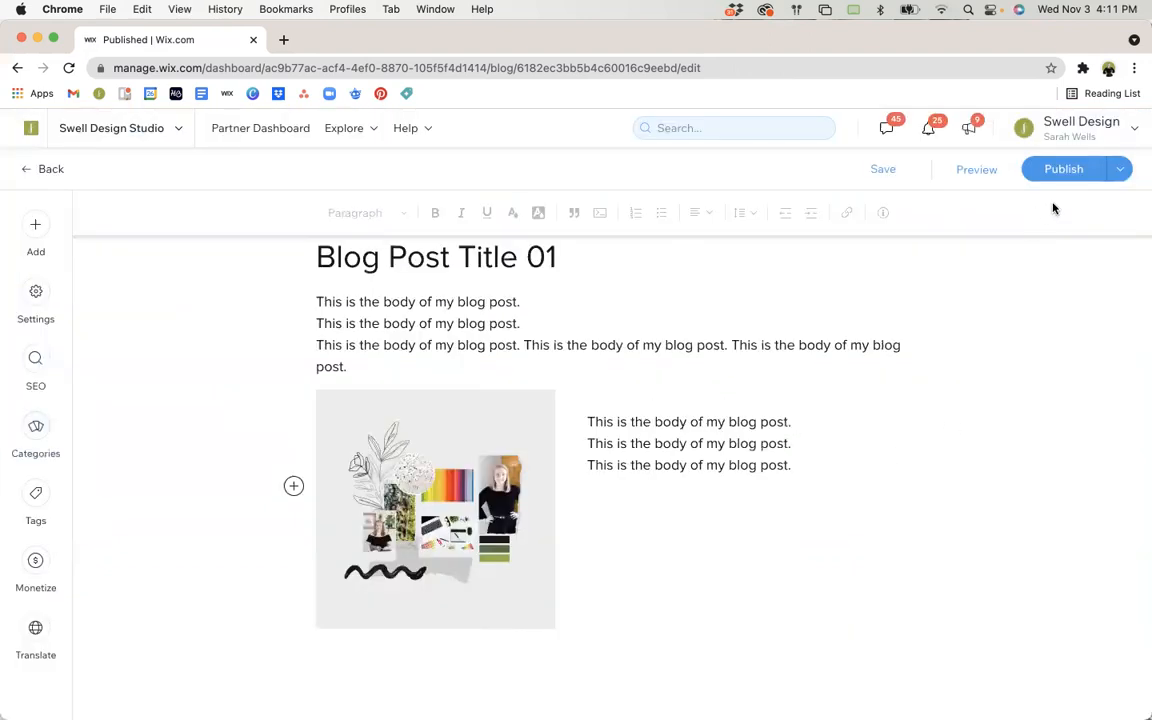
{"action": "left_click", "coordinate": [1080, 169]}
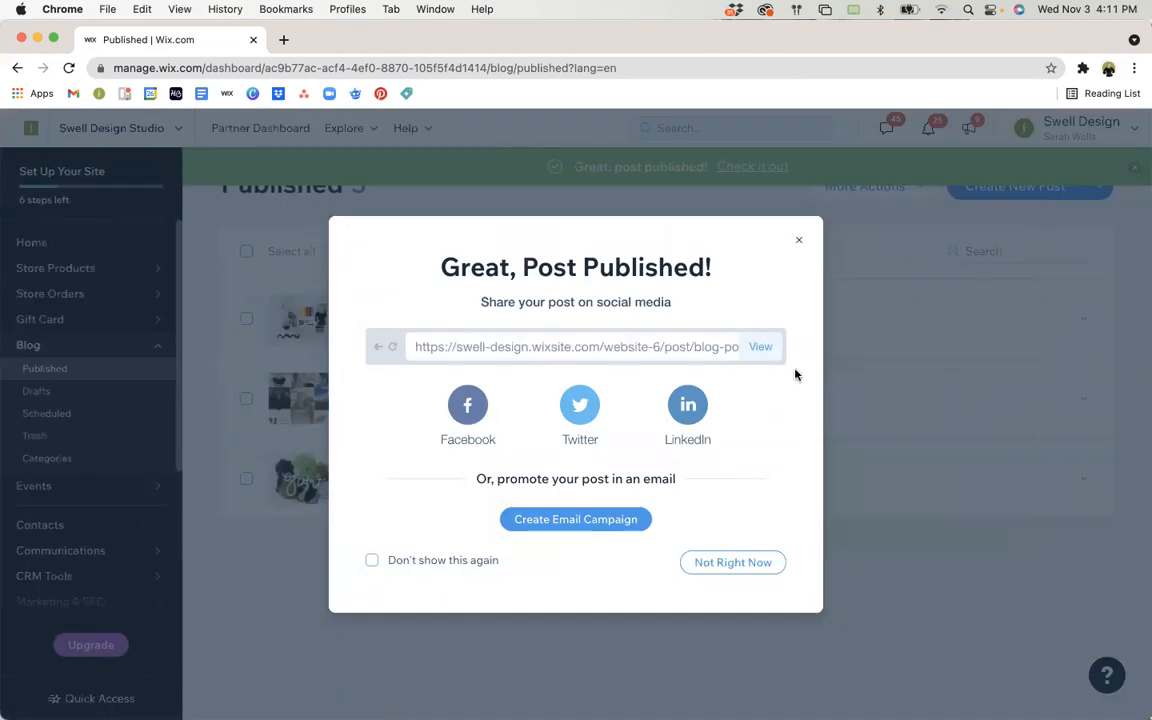
View the live blog post down to the recent posts, and return to the dashboard's published posts list, dismissing the sharing dialog
{"action": "left_click", "coordinate": [760, 346]}
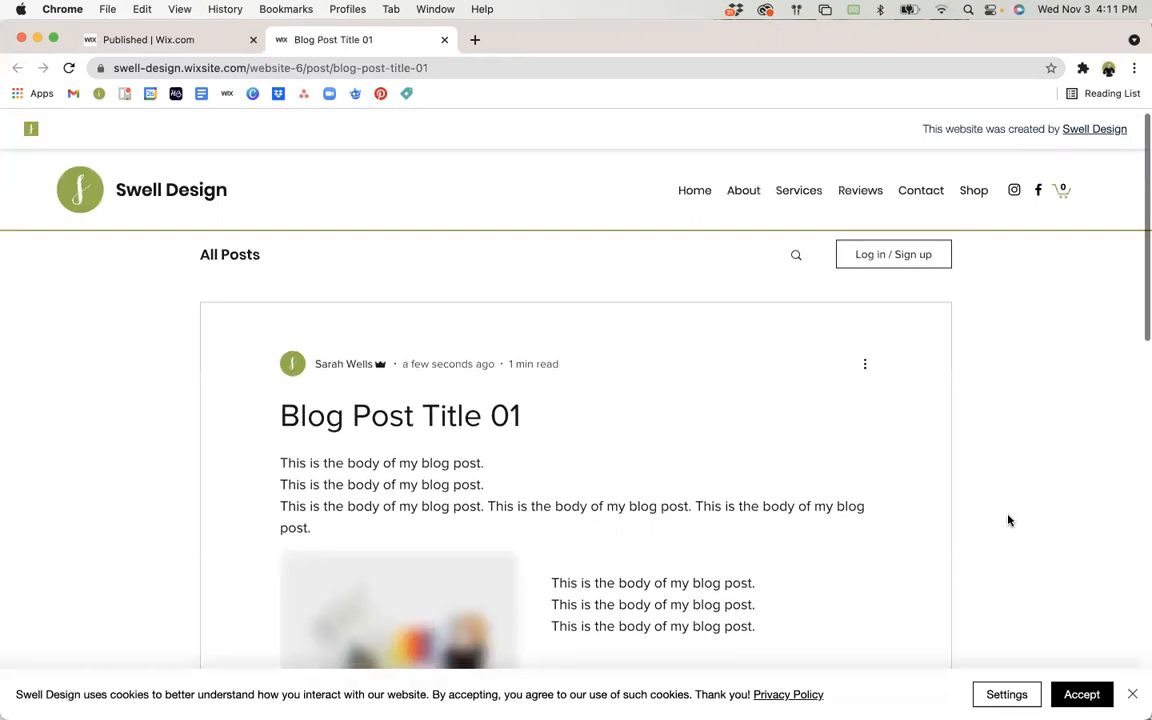
{"action": "scroll", "coordinate": [1008, 520], "scroll_direction": "down", "scroll_amount": 5}
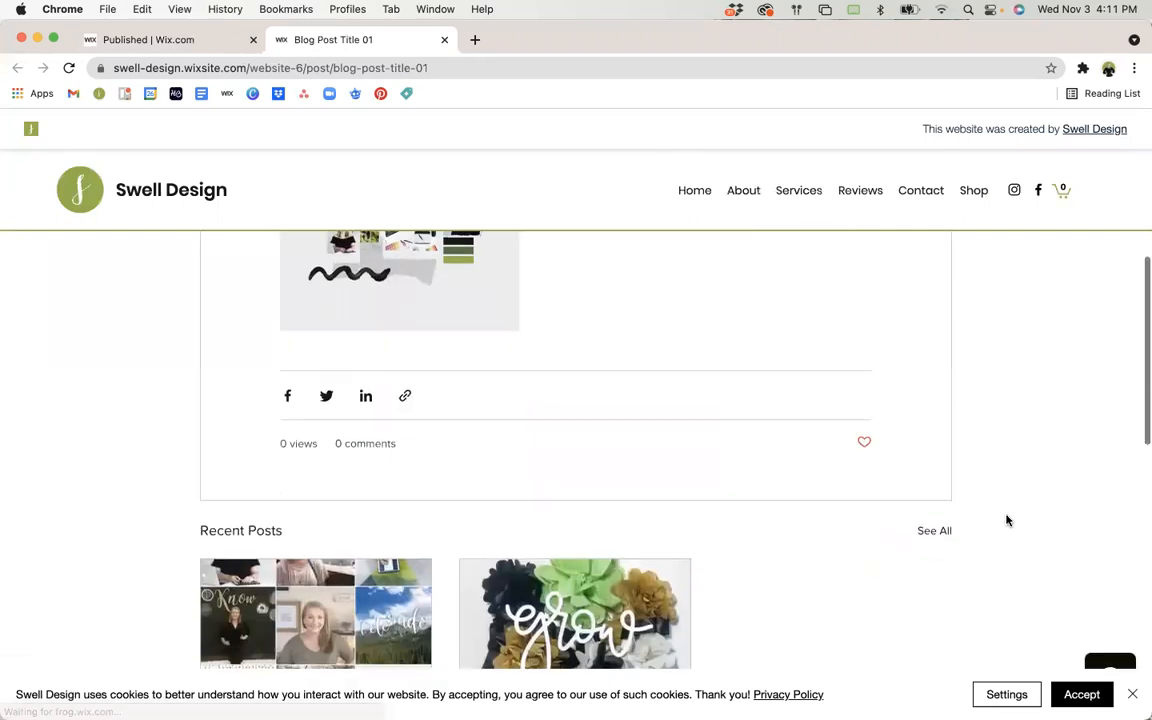
{"action": "scroll", "coordinate": [589, 375], "scroll_direction": "up", "scroll_amount": 10}
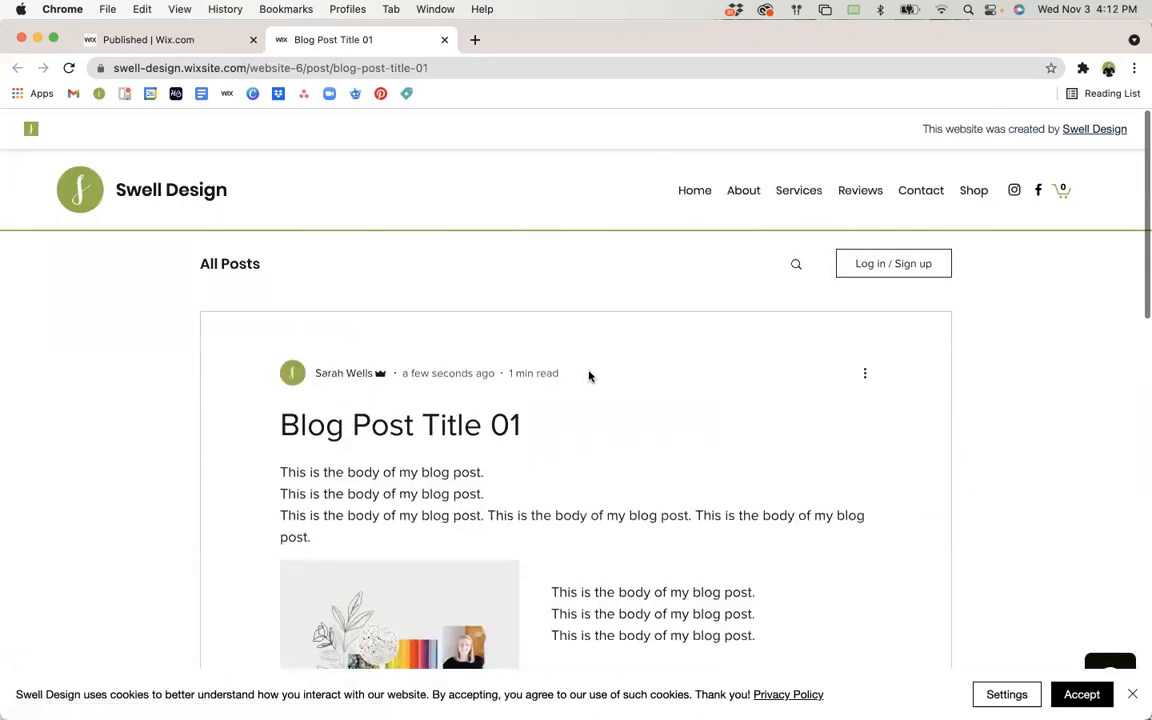
{"action": "left_click", "coordinate": [83, 39]}
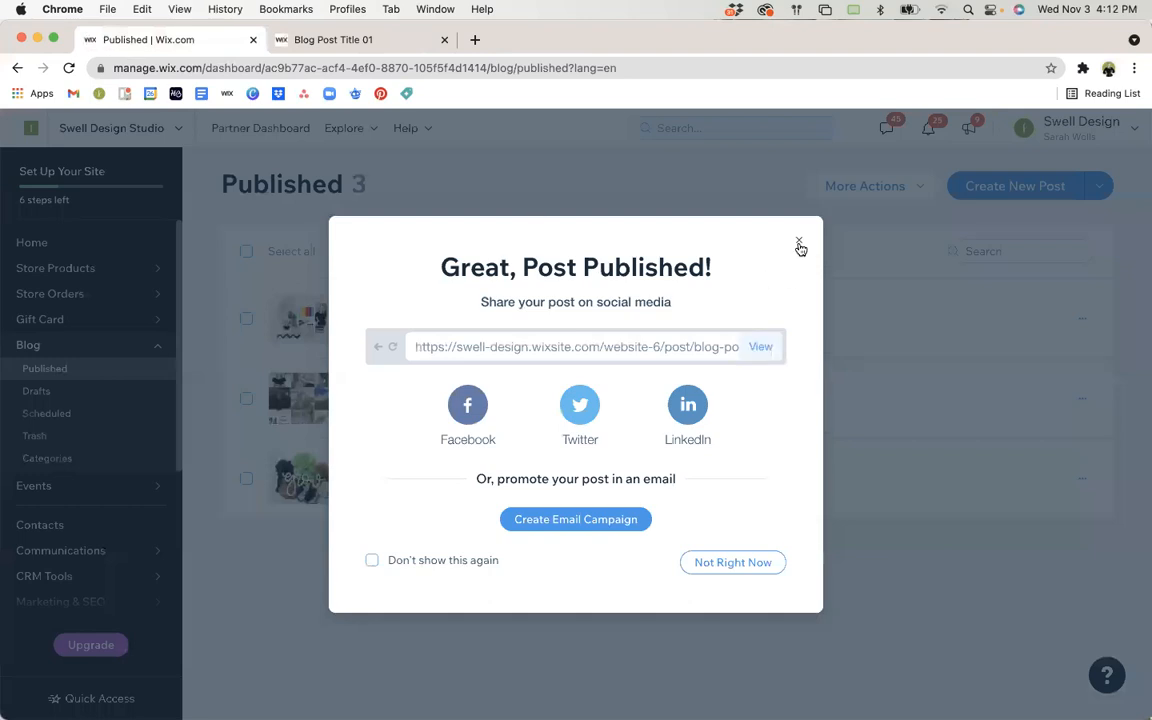
{"action": "left_click", "coordinate": [799, 245]}
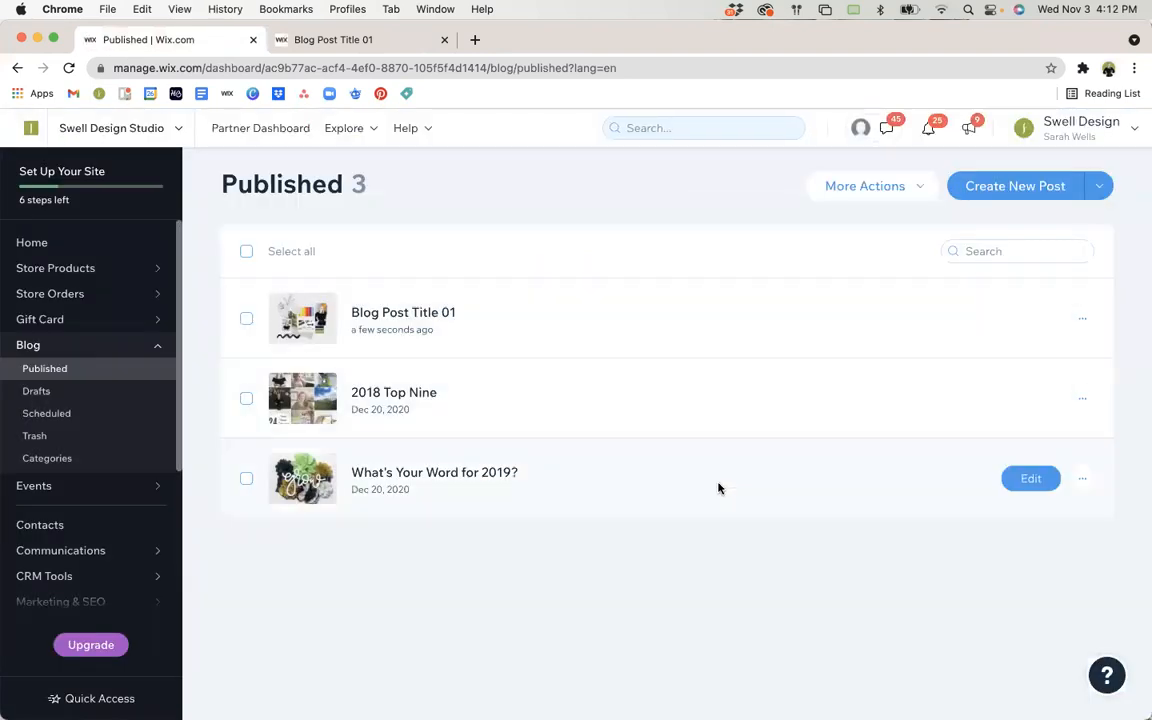